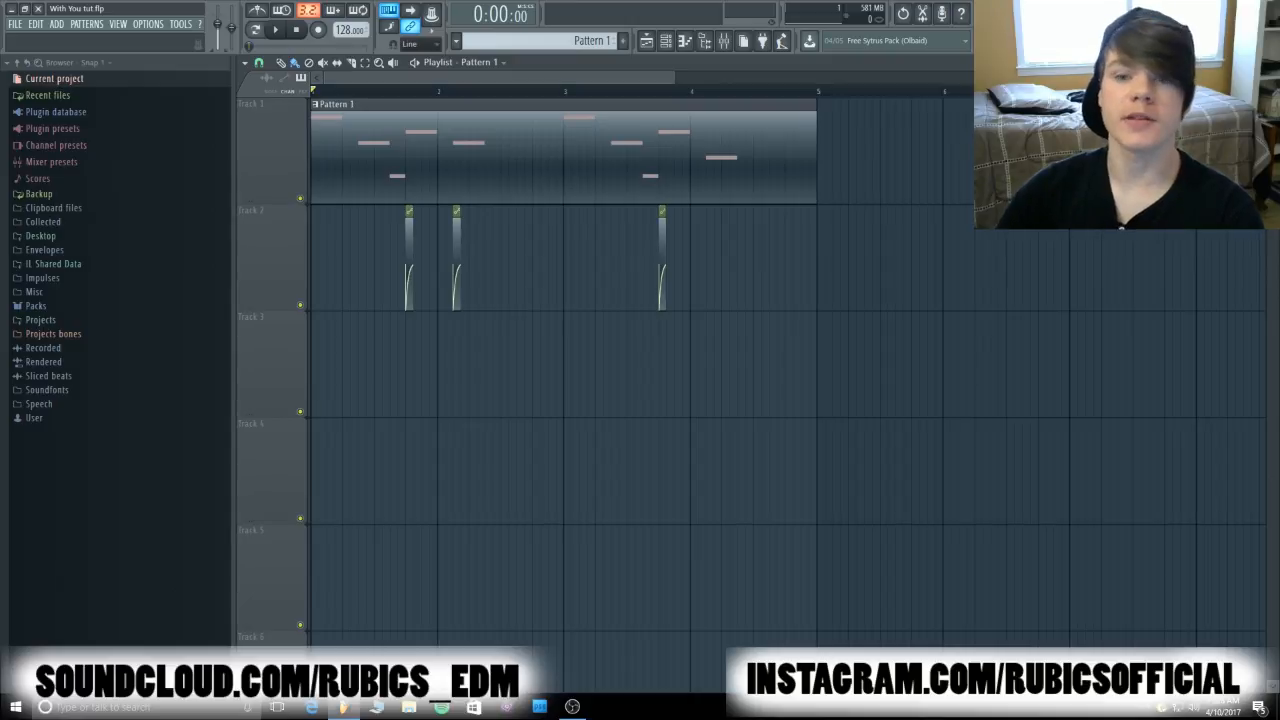
- Play the arrangement and examine the Serum melody of Pattern 1 in the piano roll from its first bar
key("space")
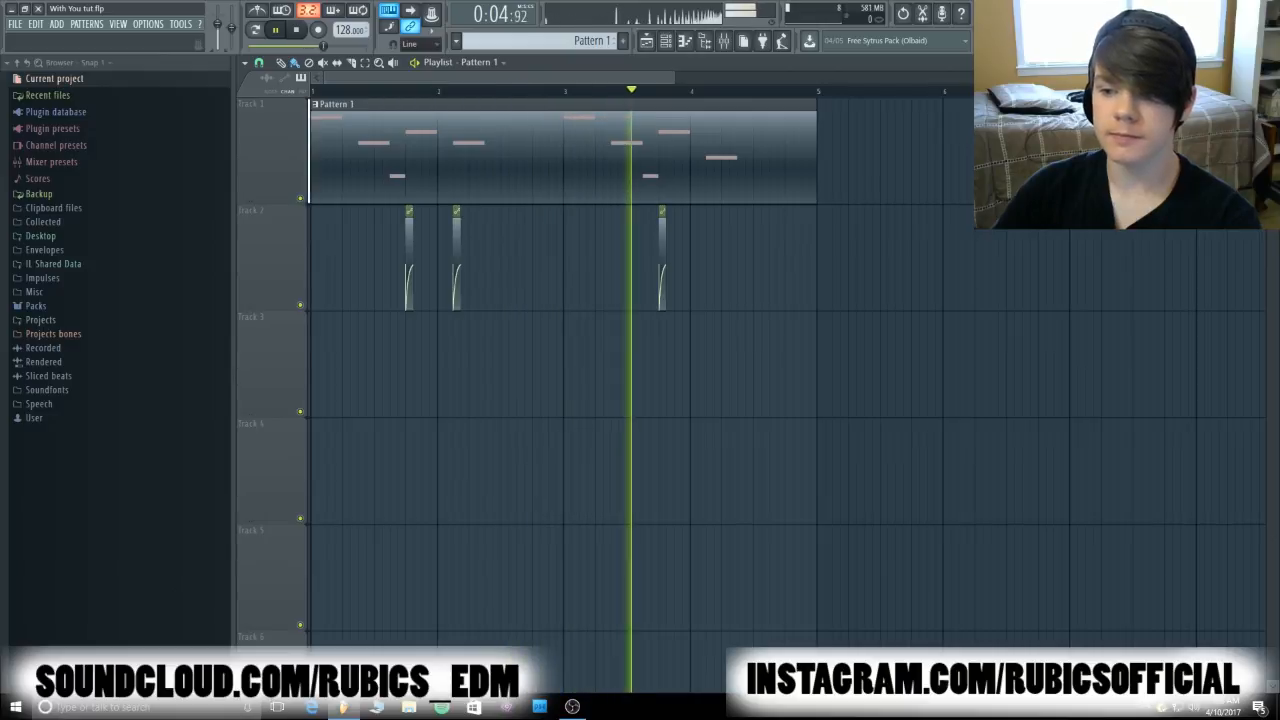
key("space")
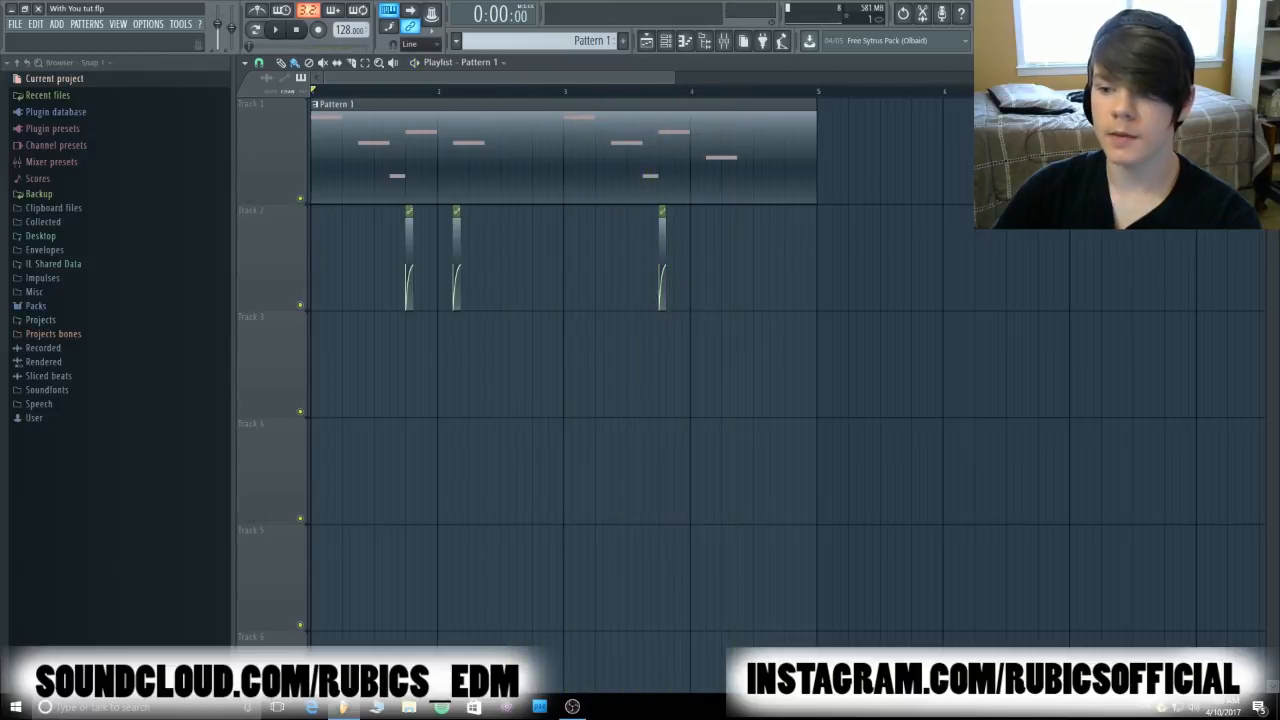
double_click(656, 117)
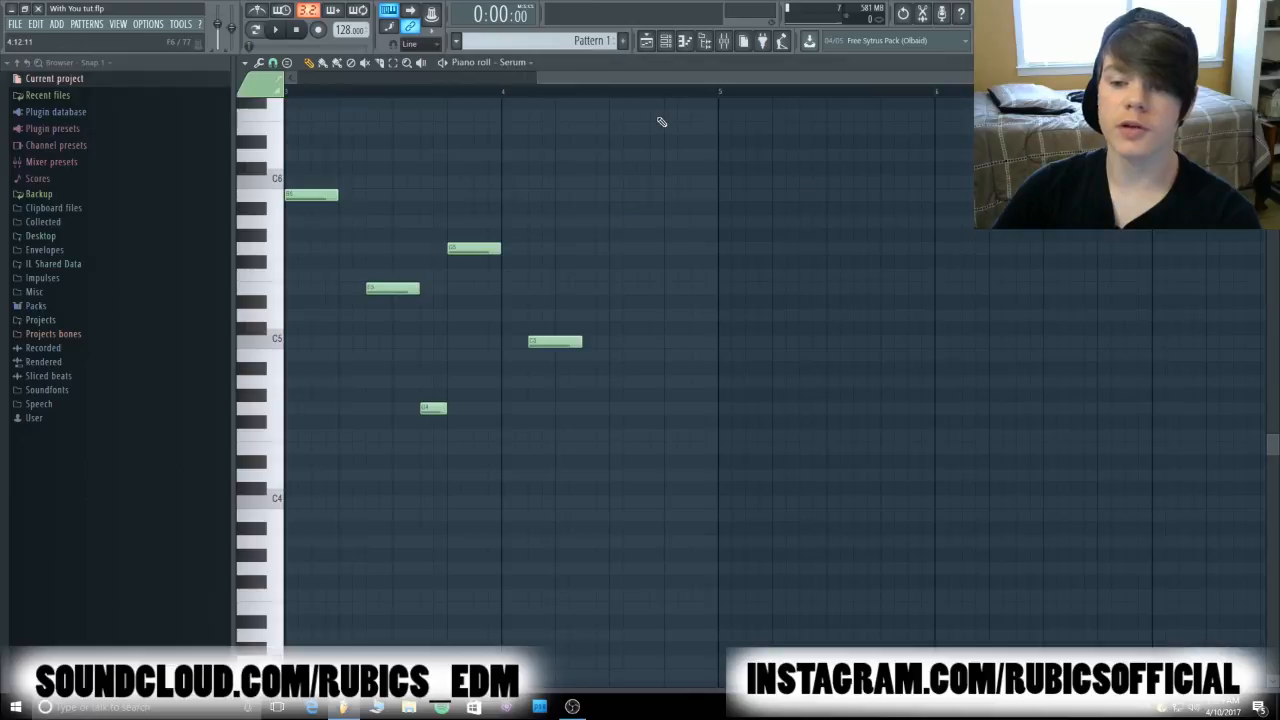
left_click_drag(674, 77, 425, 84)
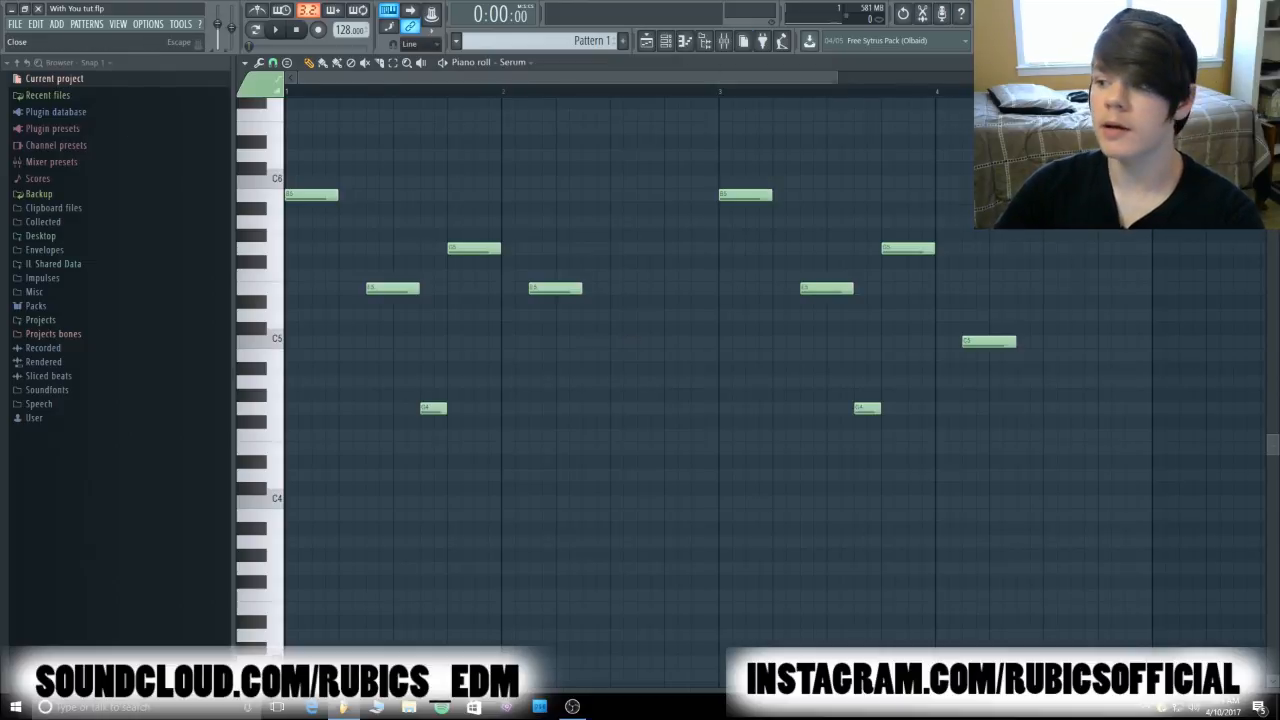
left_click(1267, 62)
- Bring up the Serum channel's plugin editor and inspect the modulation assigned to OSC A's octave
left_click(665, 41)
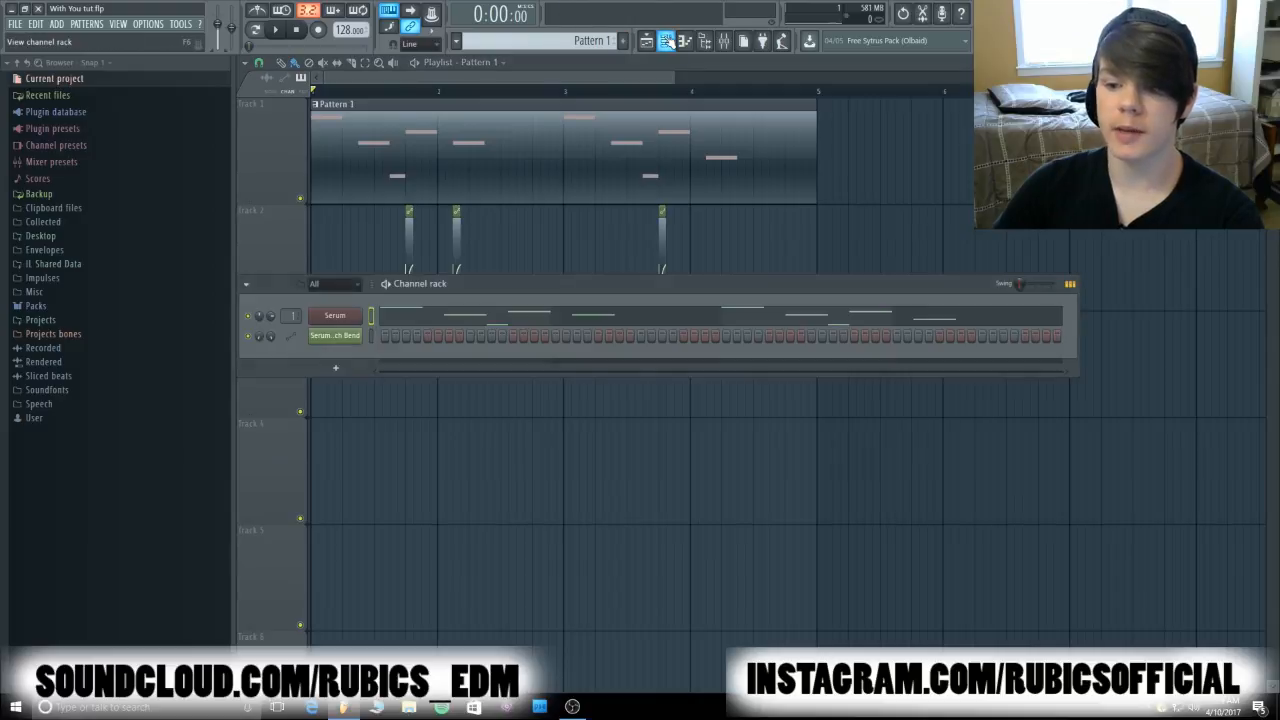
left_click(351, 312)
left_click_drag(366, 62, 364, 64)
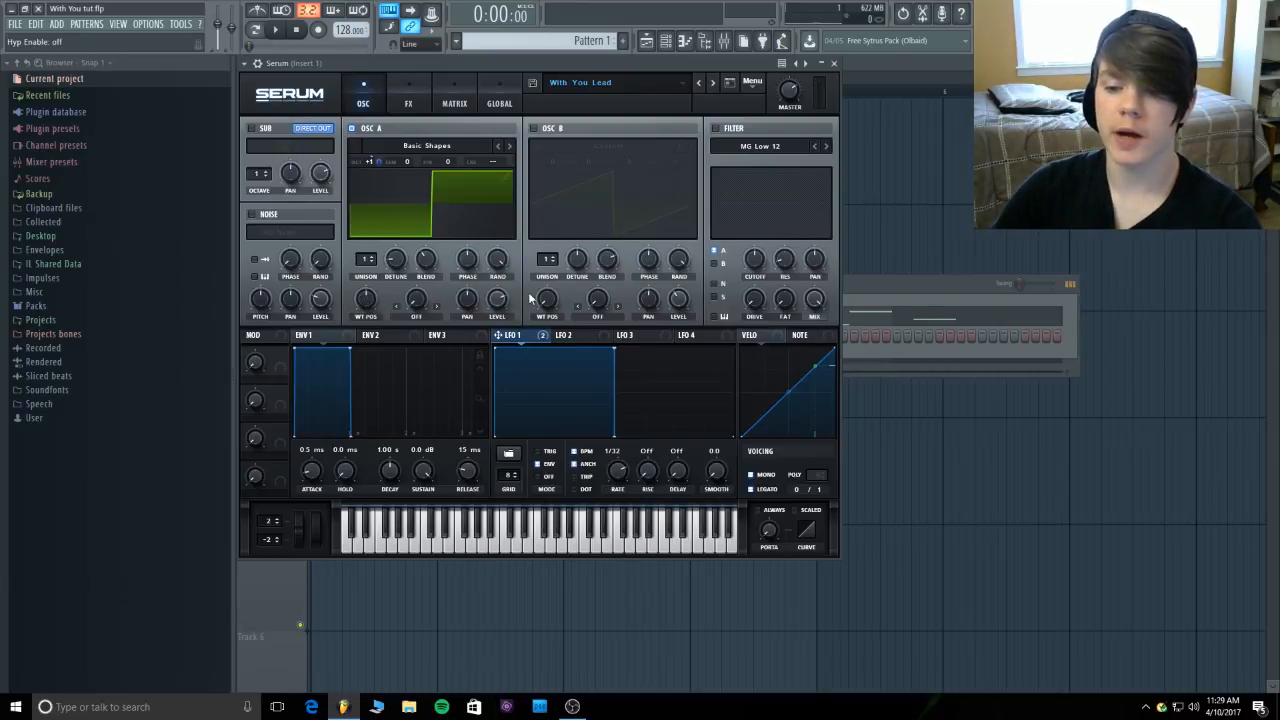
mouse_move(498, 302)
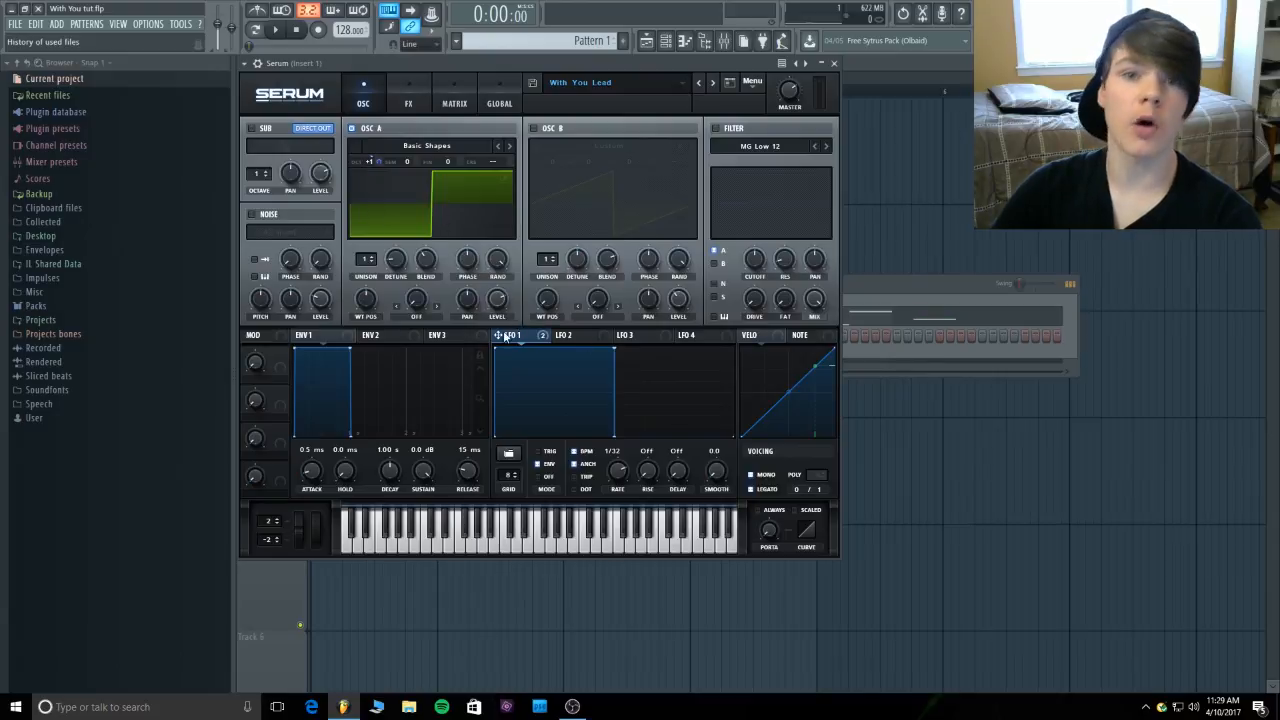
right_click(366, 168)
left_click(365, 167)
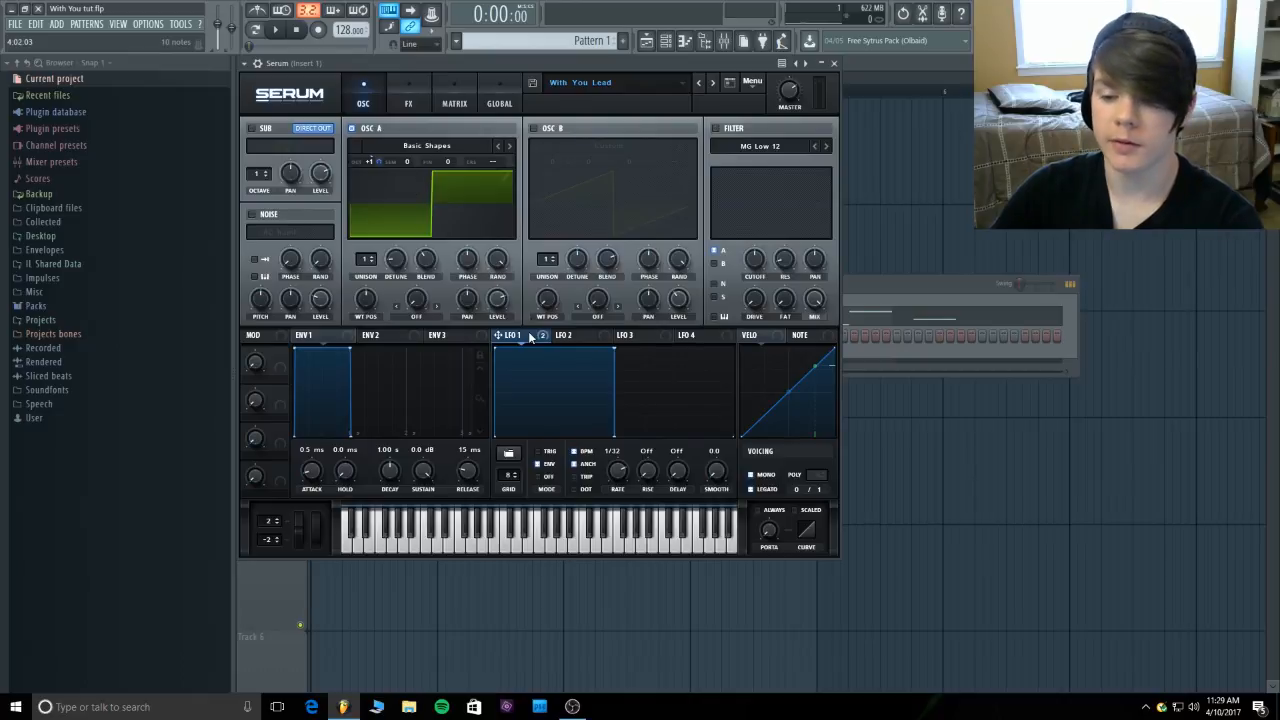
left_click(379, 162)
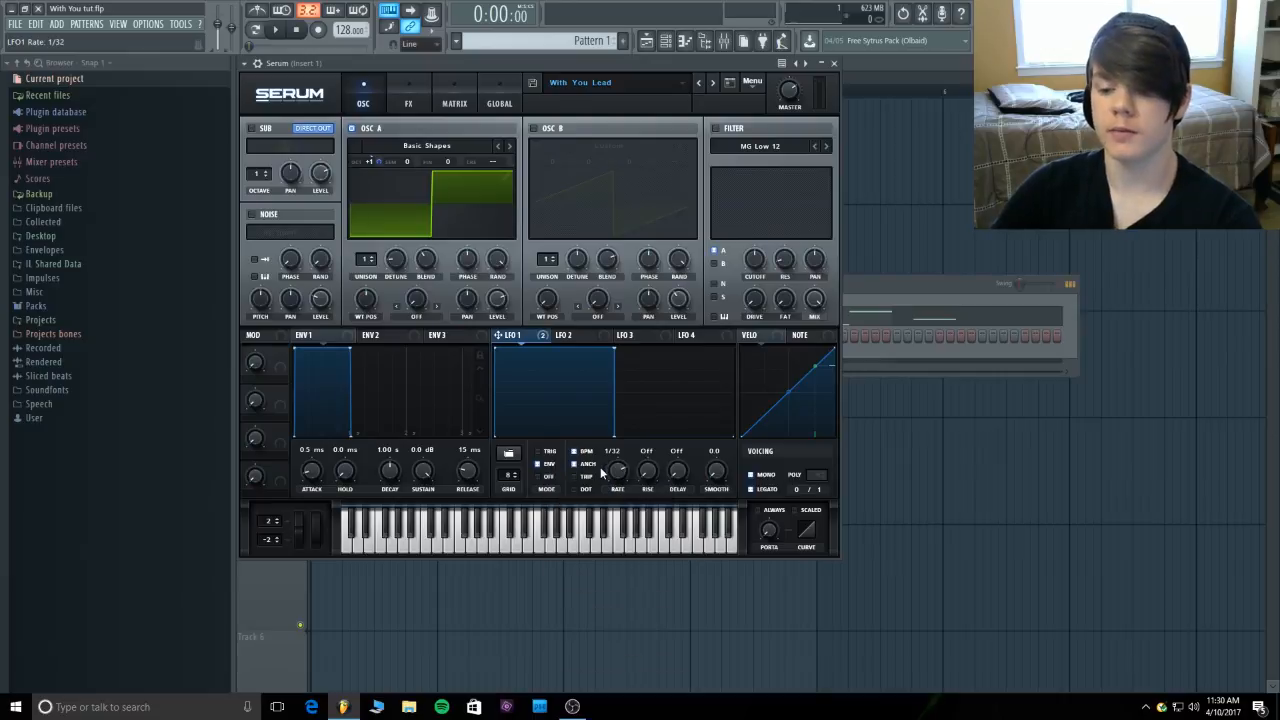
- Try LFO 1 in TRIG mode, play the lead with it, and switch the mode back to ENV
left_click(543, 453)
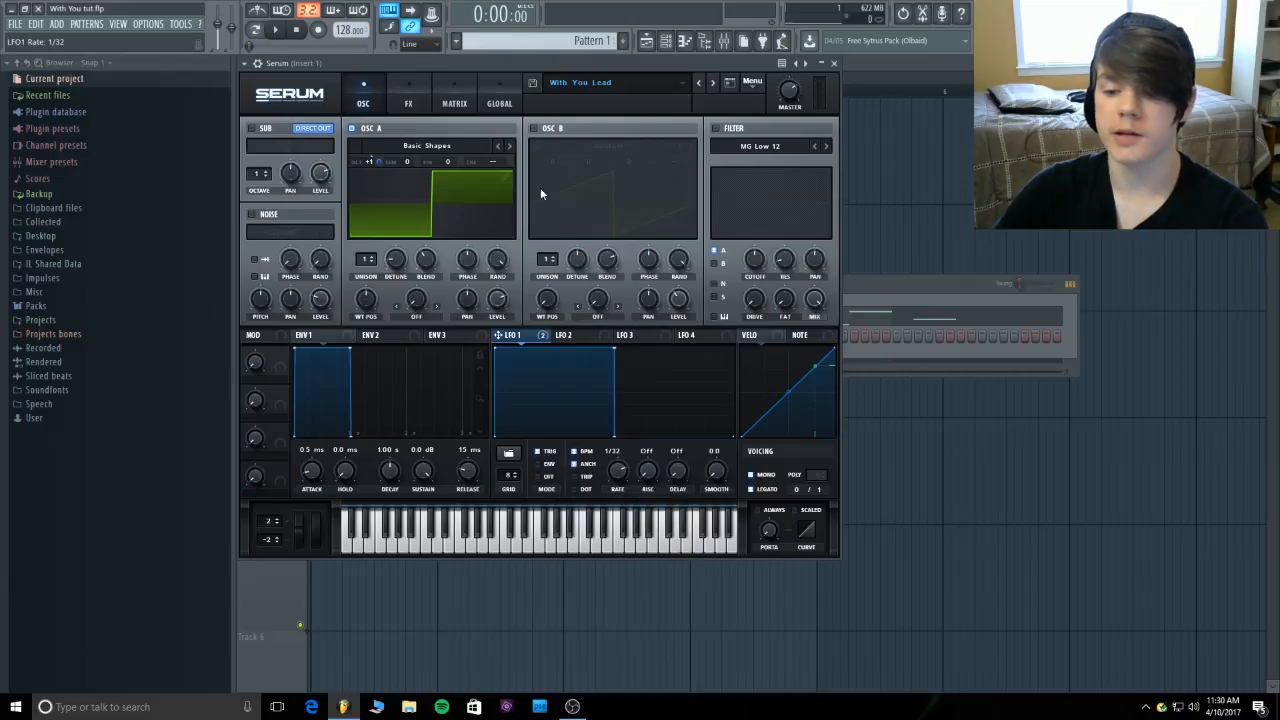
left_click(271, 31)
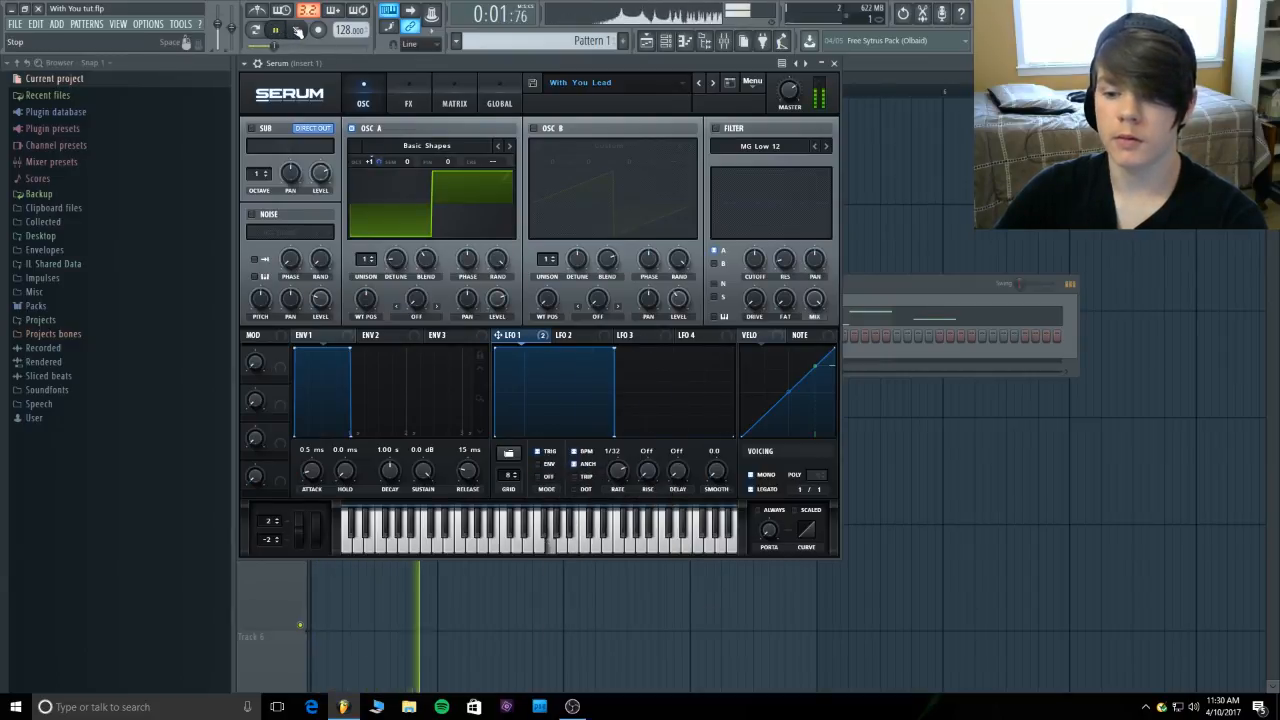
left_click(297, 31)
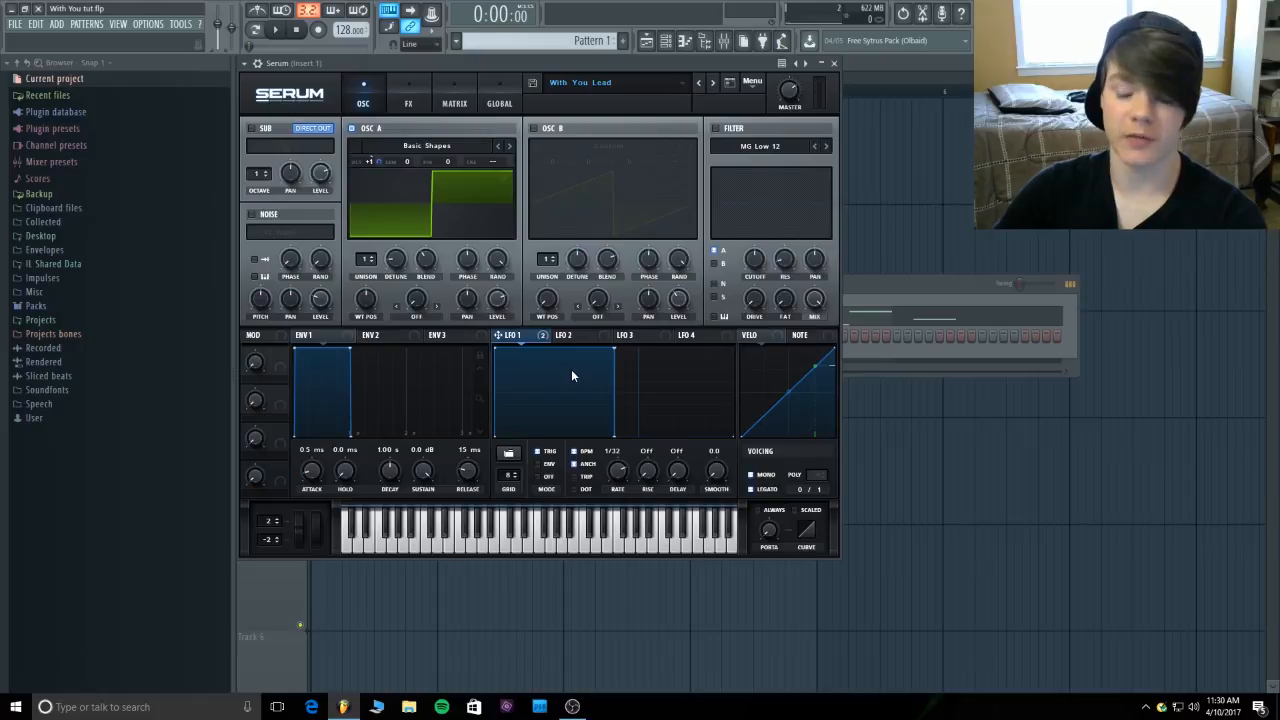
left_click(542, 464)
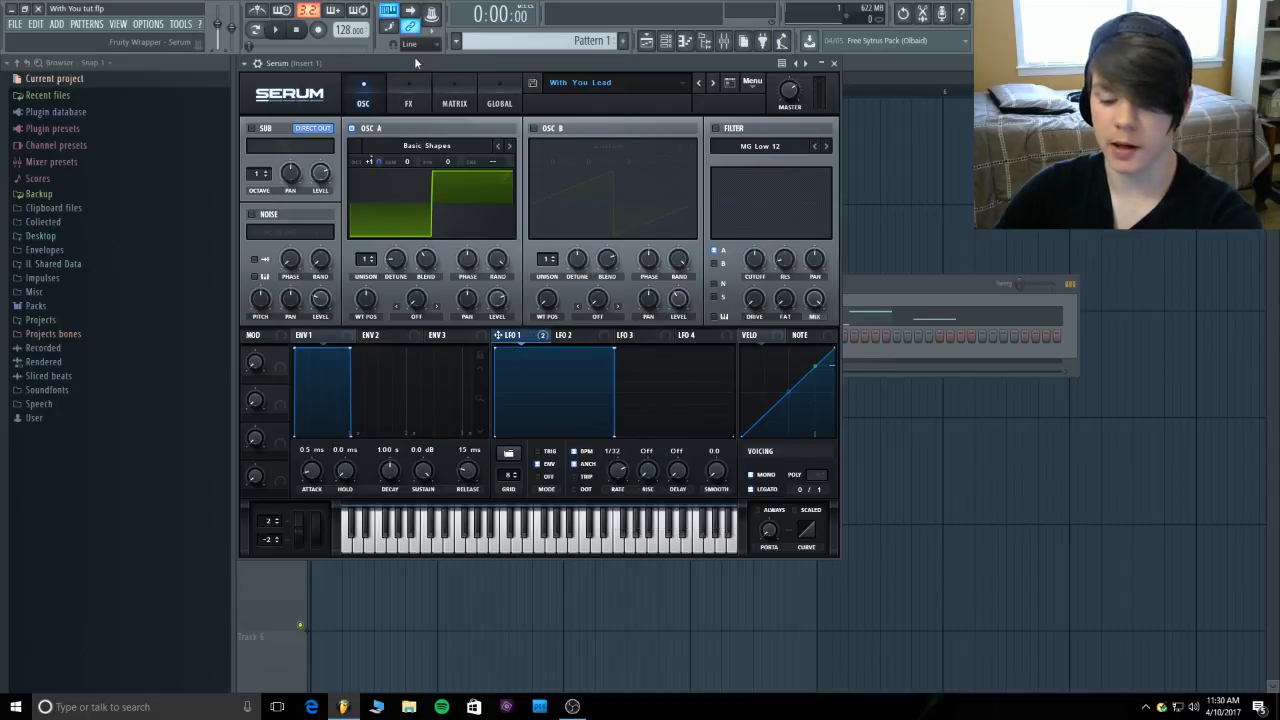
- Audition the lead with LFO 1 in ENV mode by playing single test notes such as C6 and F5
key("q")
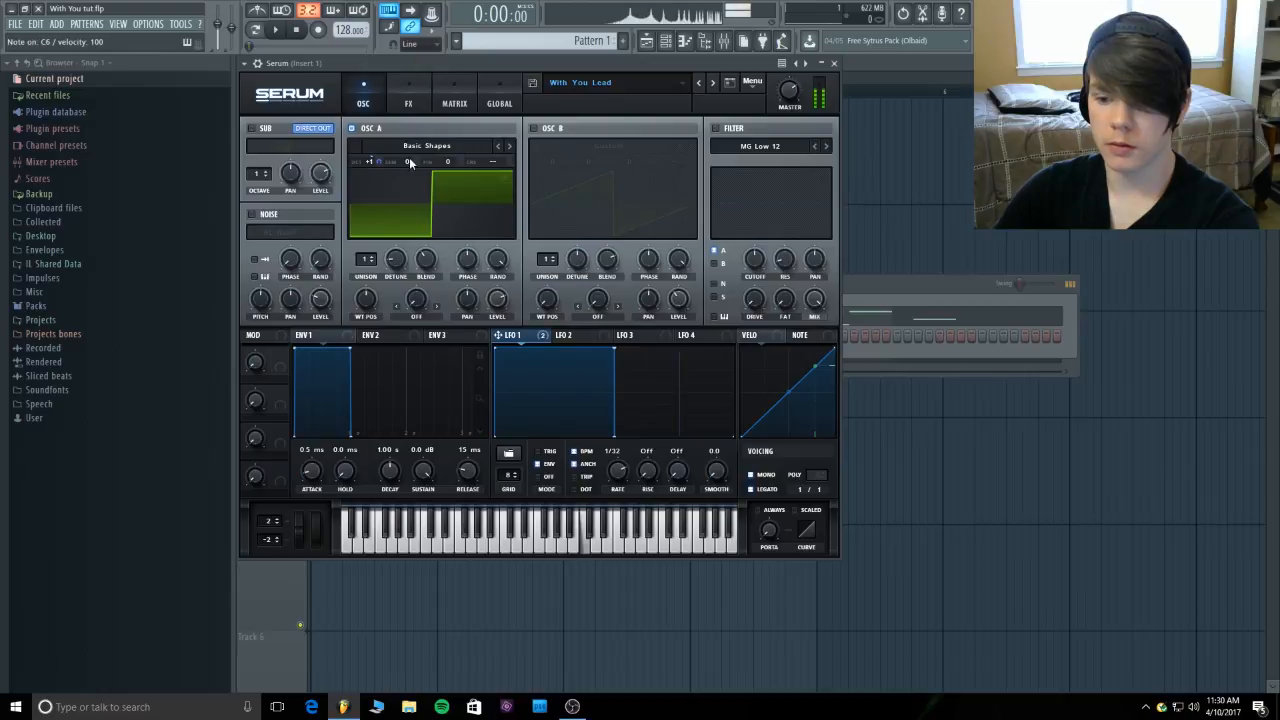
key("q")
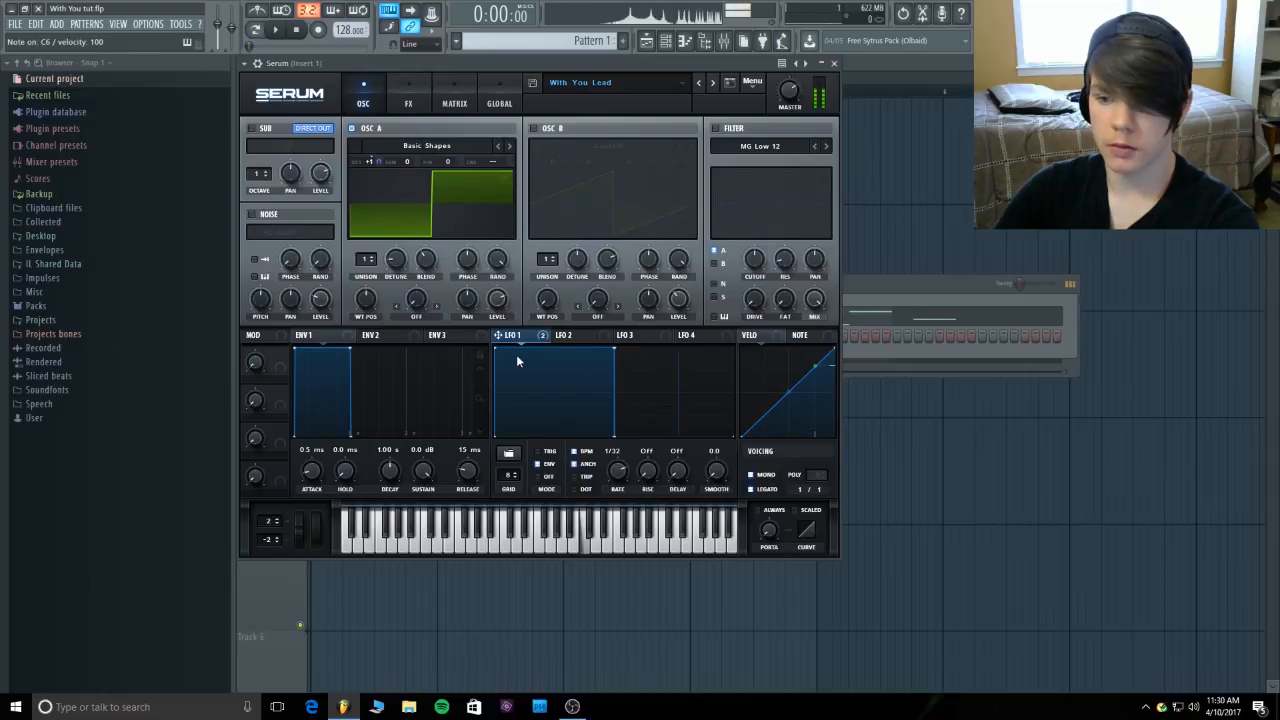
key("v")
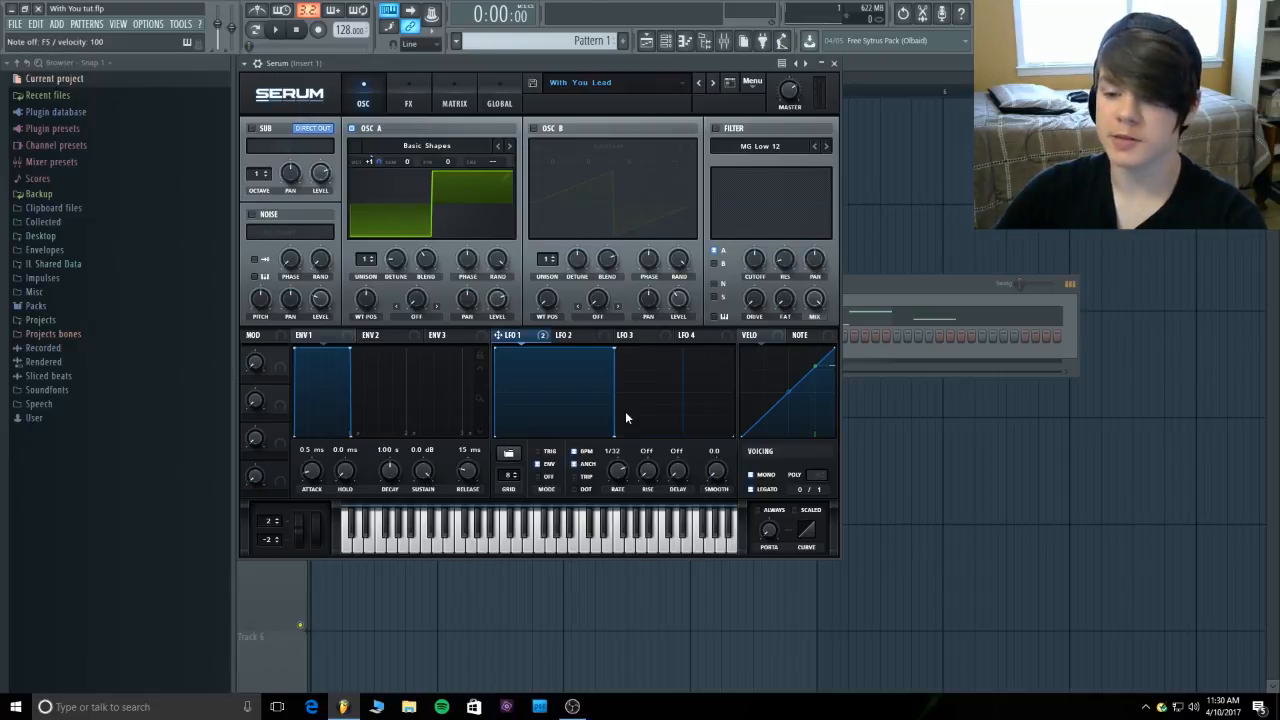
- Enable the Sub oscillator with the triangle waveform and preview the lead with OSC A and Sub together
left_click(252, 128)
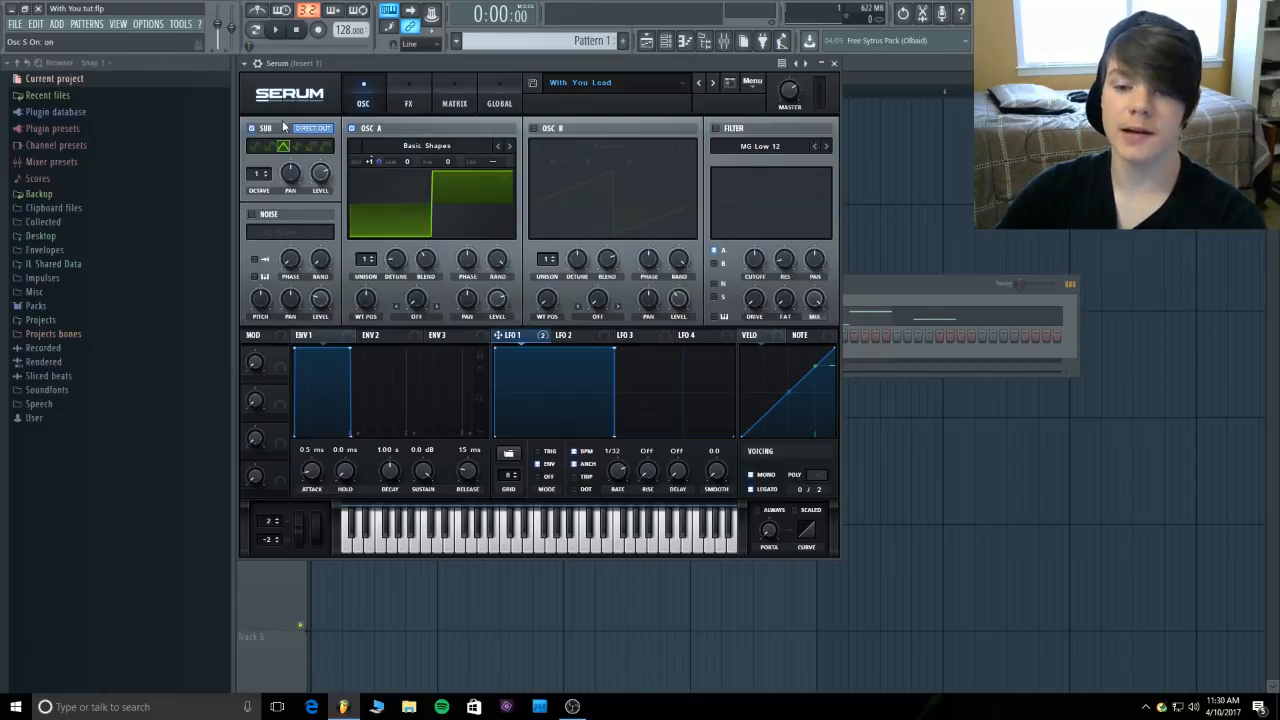
left_click(283, 147)
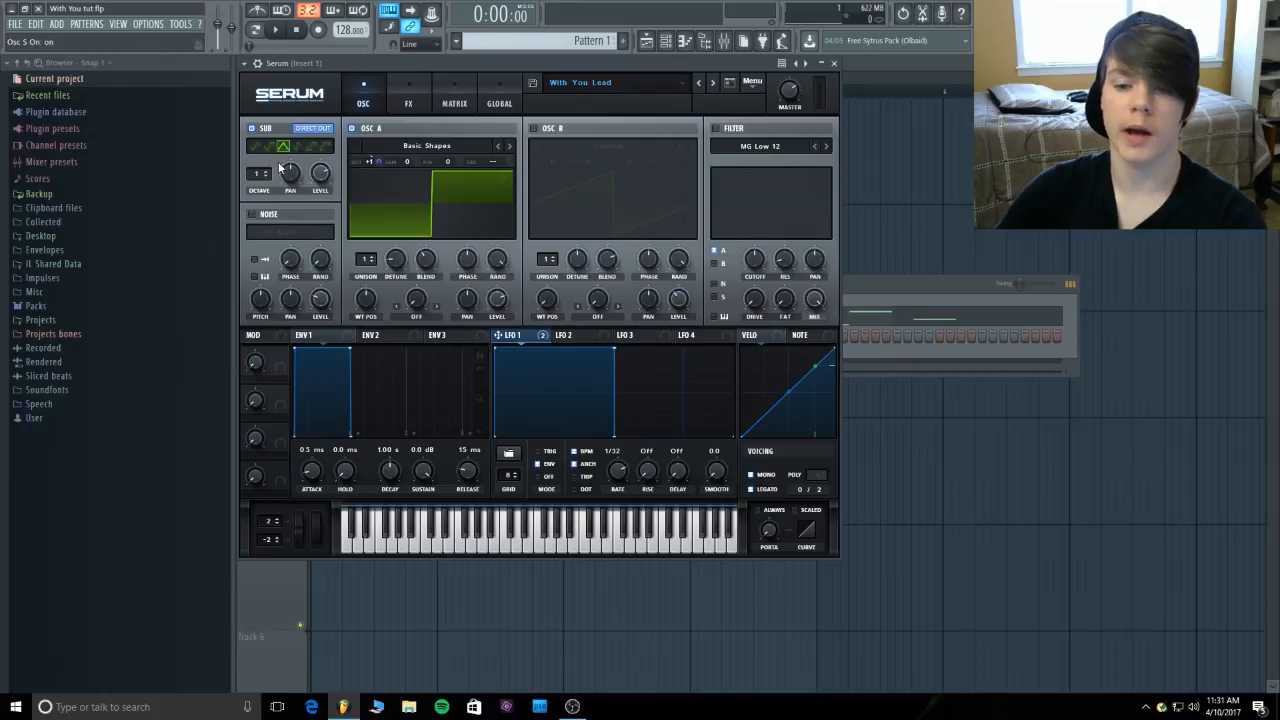
right_click(368, 161)
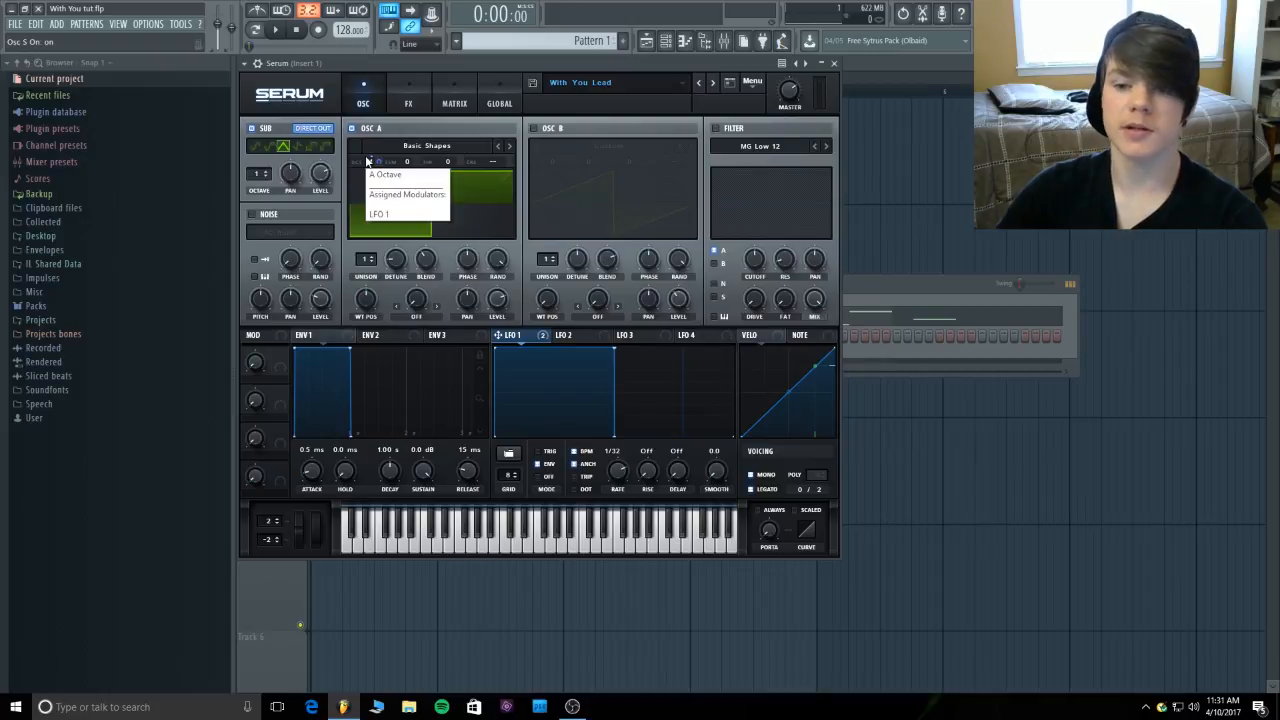
left_click_drag(368, 161, 368, 146)
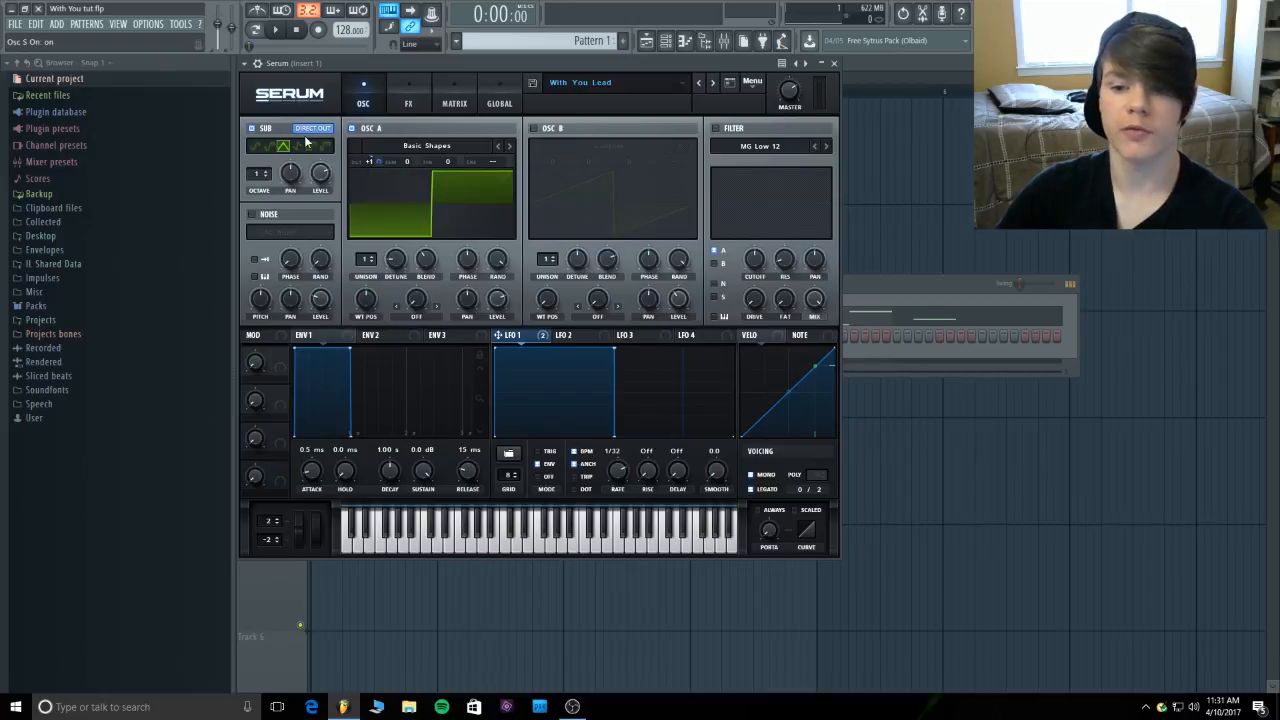
left_click(281, 32)
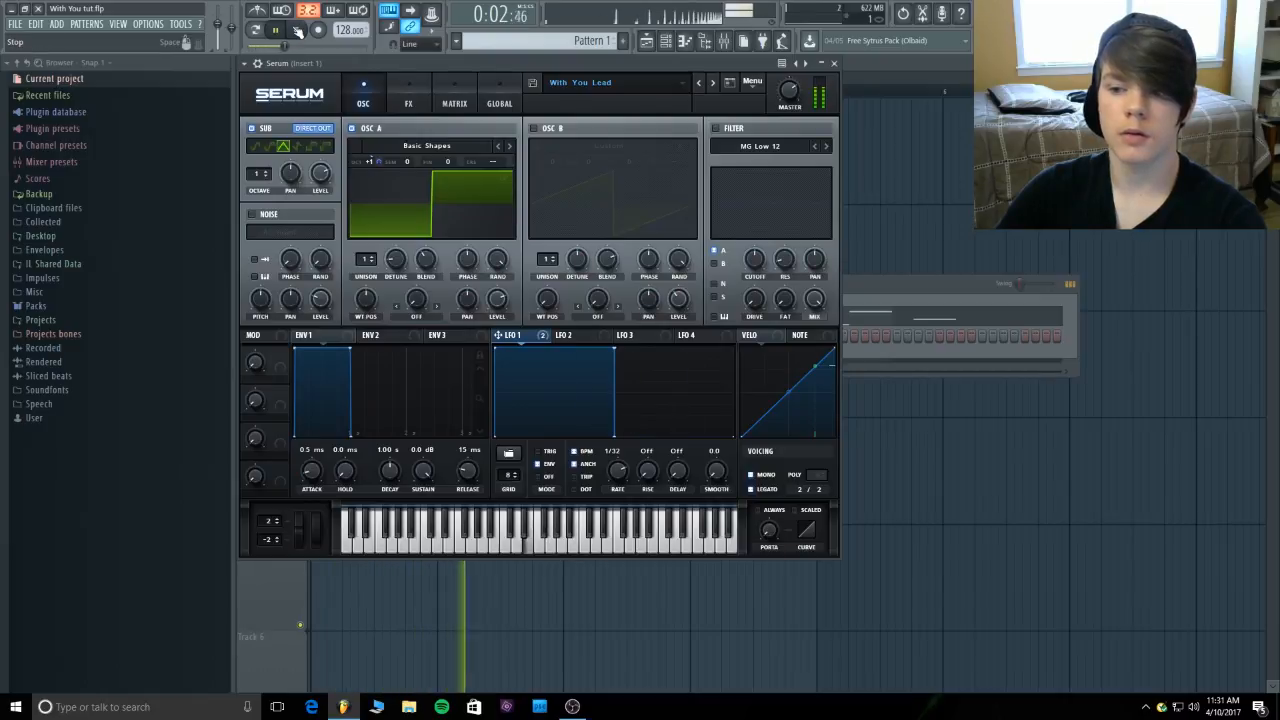
left_click(297, 31)
- Turn OSC A off to play the Sub oscillator alone, and turn OSC A back on
left_click(356, 128)
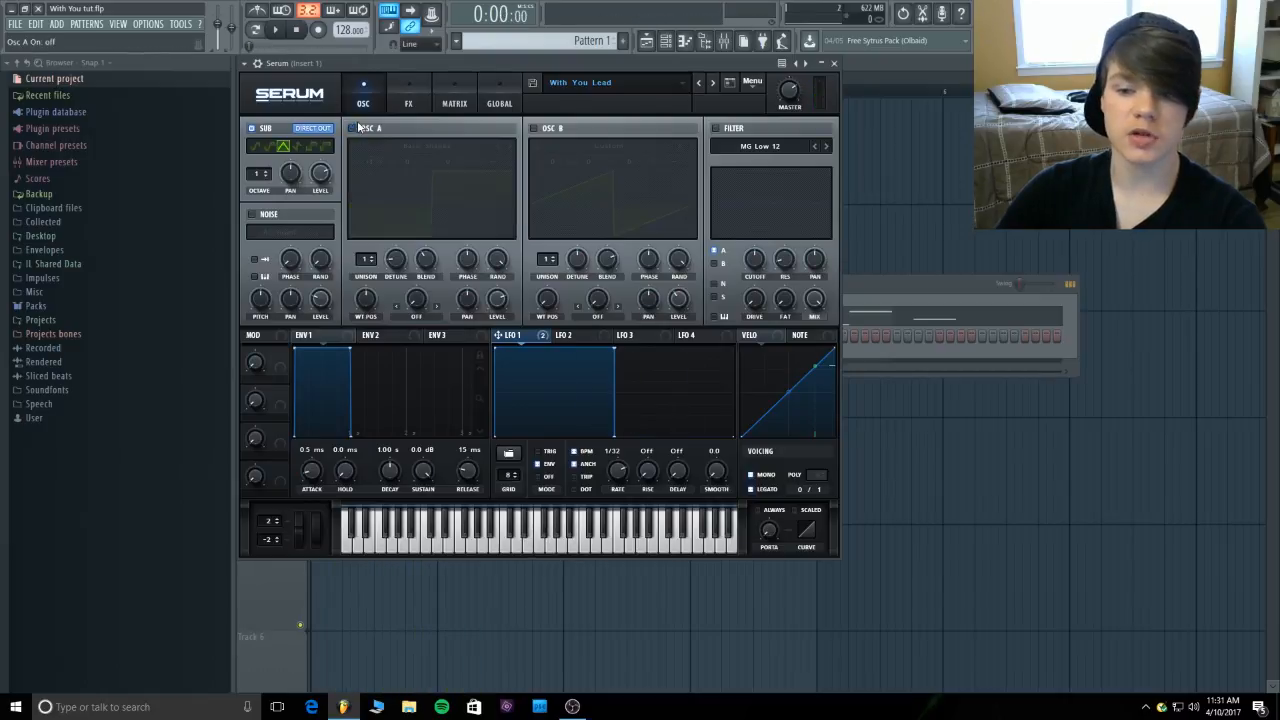
left_click(286, 31)
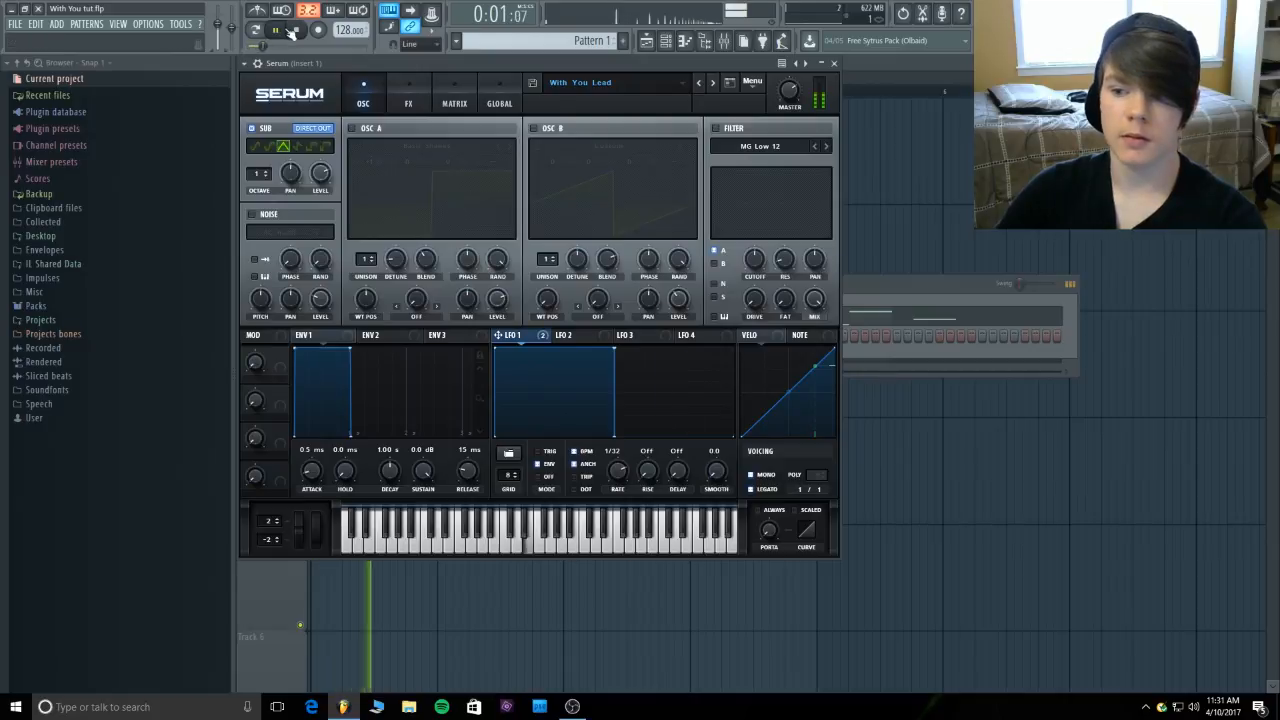
left_click(296, 31)
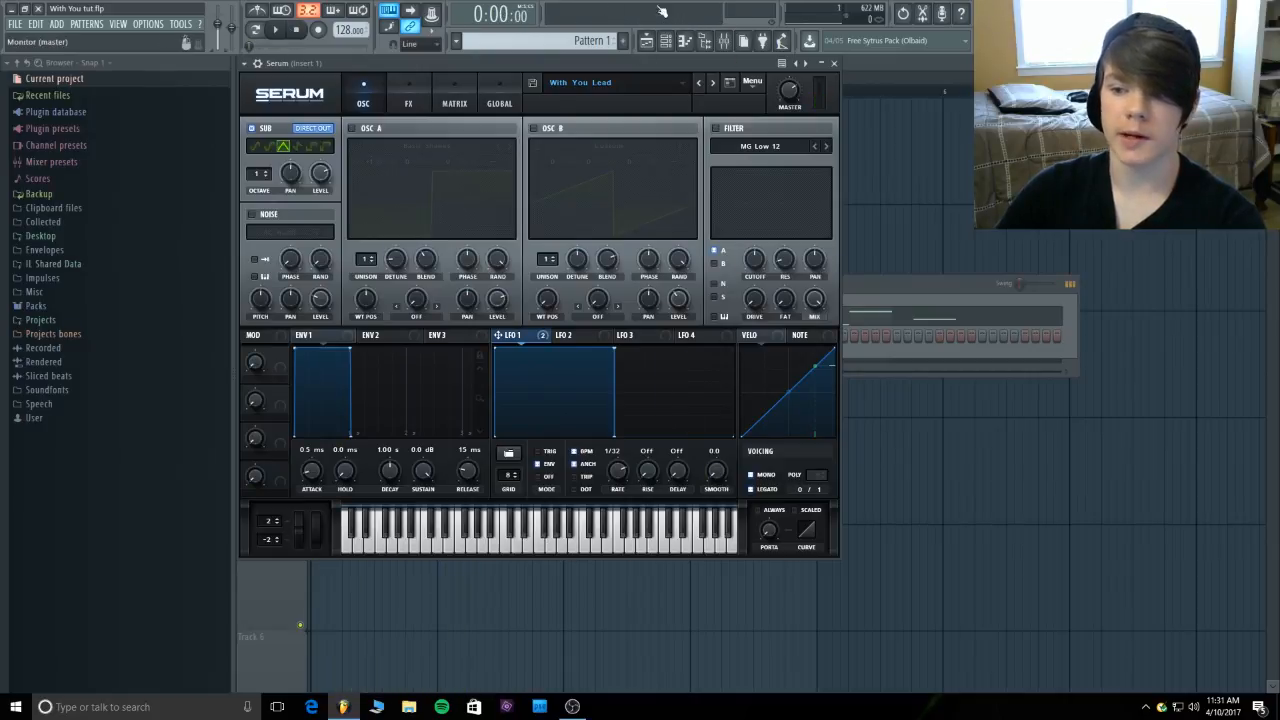
left_click(351, 129)
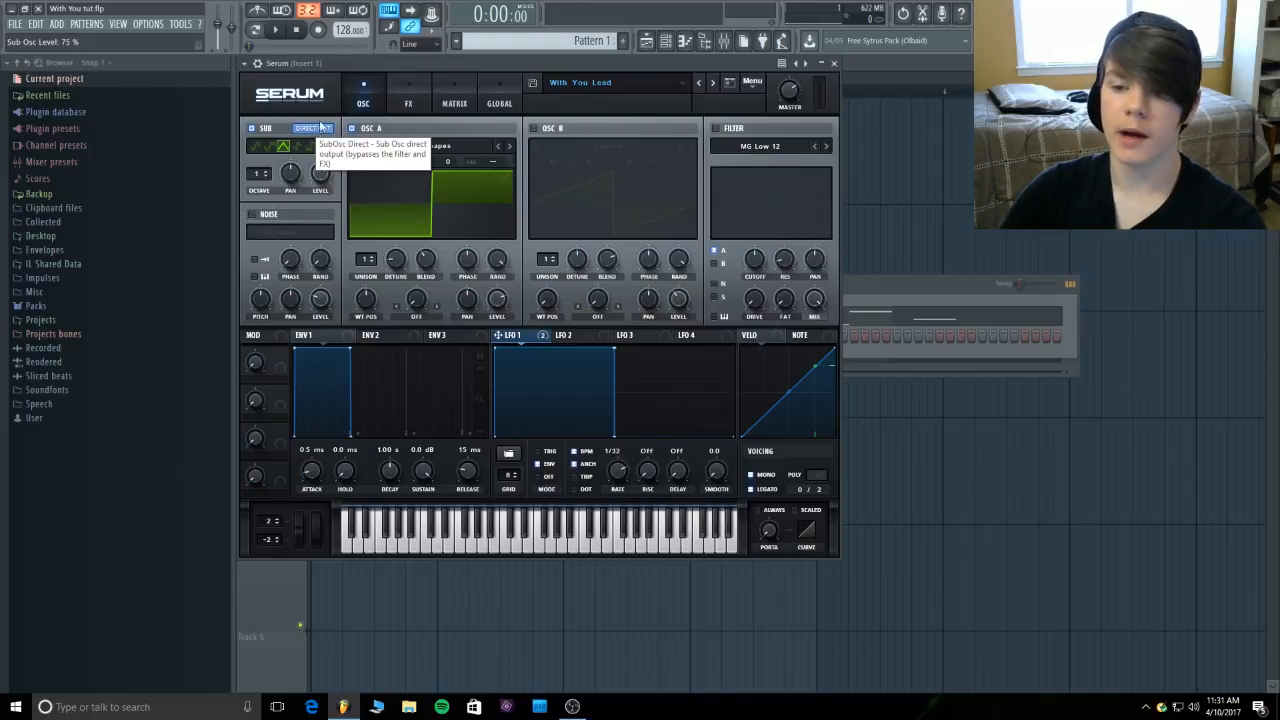
- Enable the Hyper/Dimension effect in Serum and set the Hyper mix to 30%
left_click(405, 104)
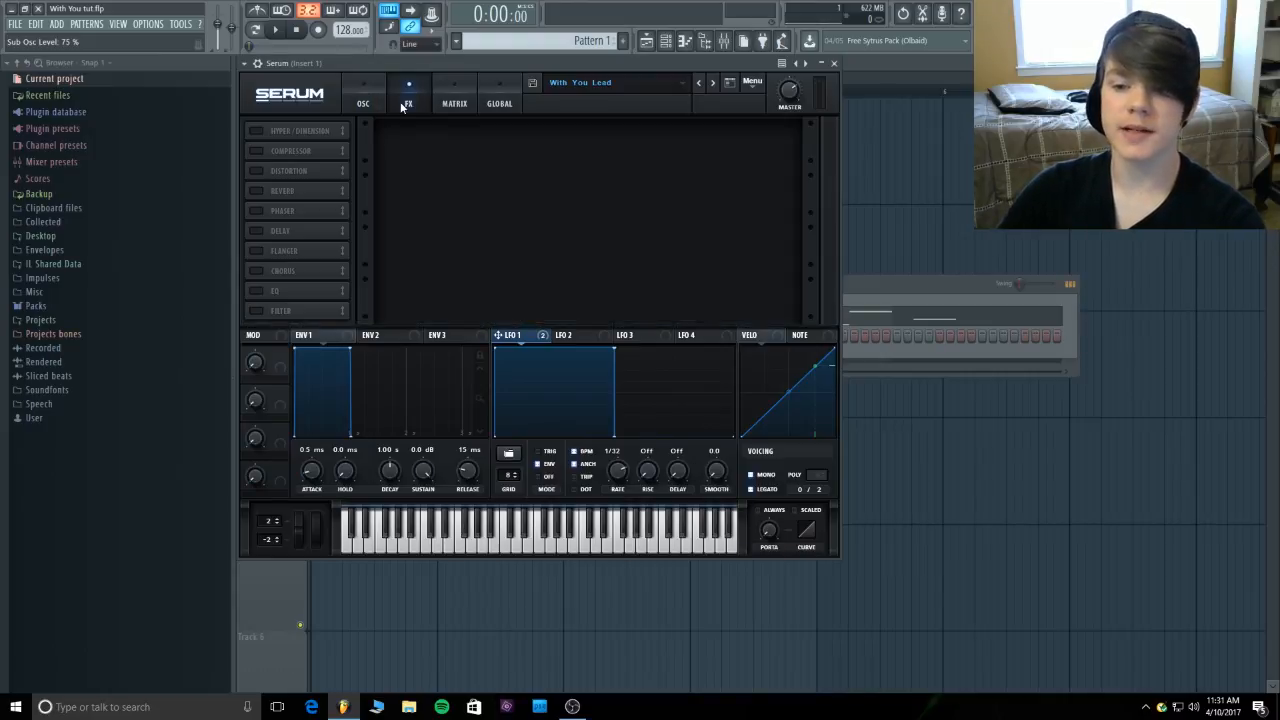
left_click(257, 130)
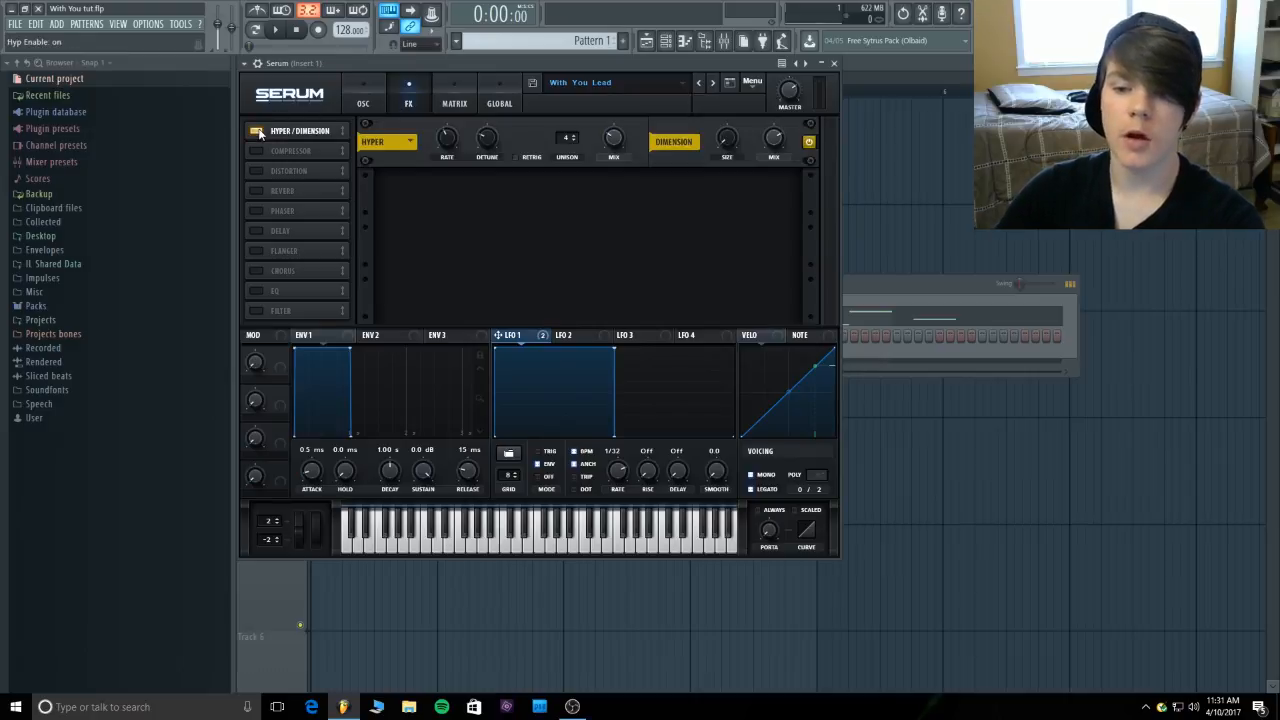
left_click(613, 144)
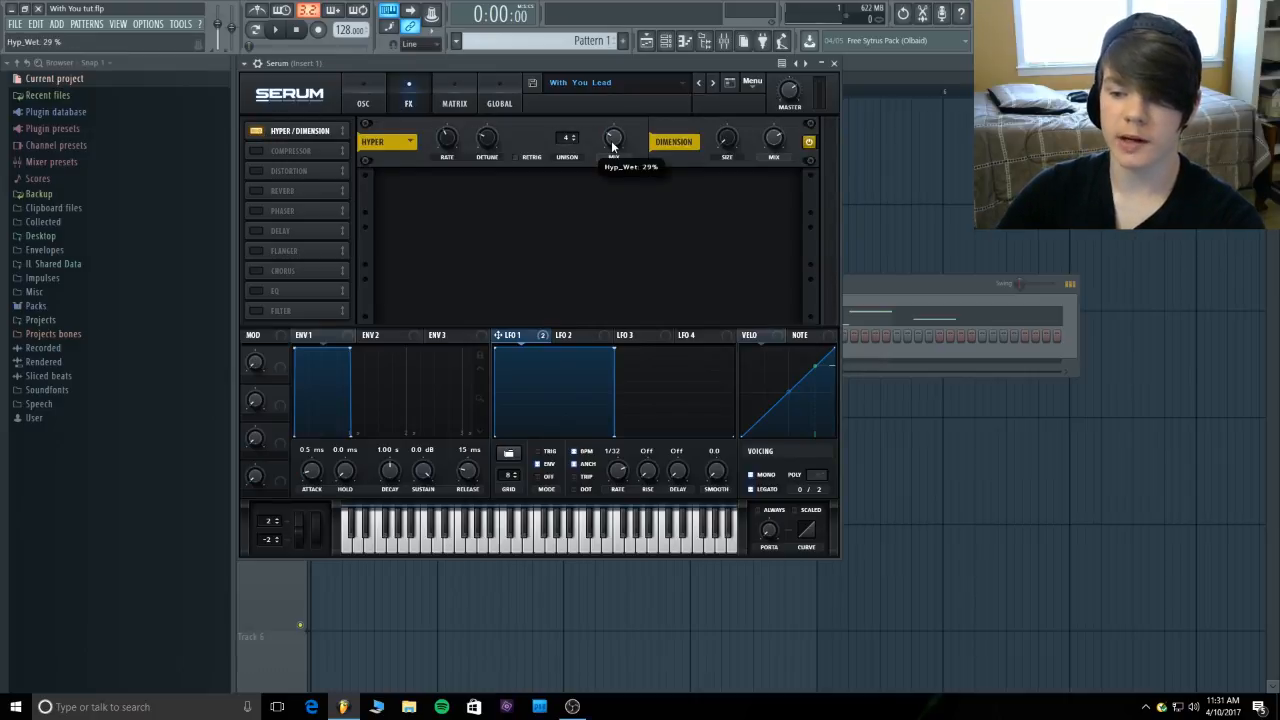
left_click_drag(613, 147, 613, 145)
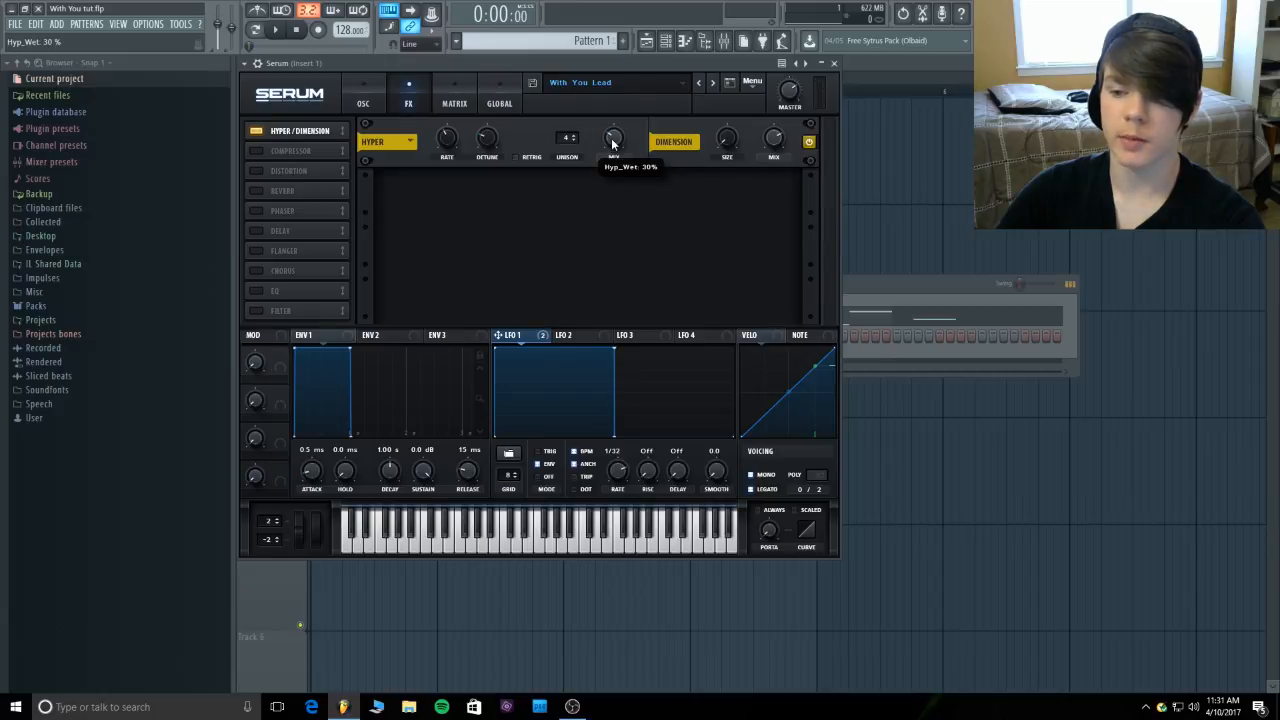
left_click(731, 139)
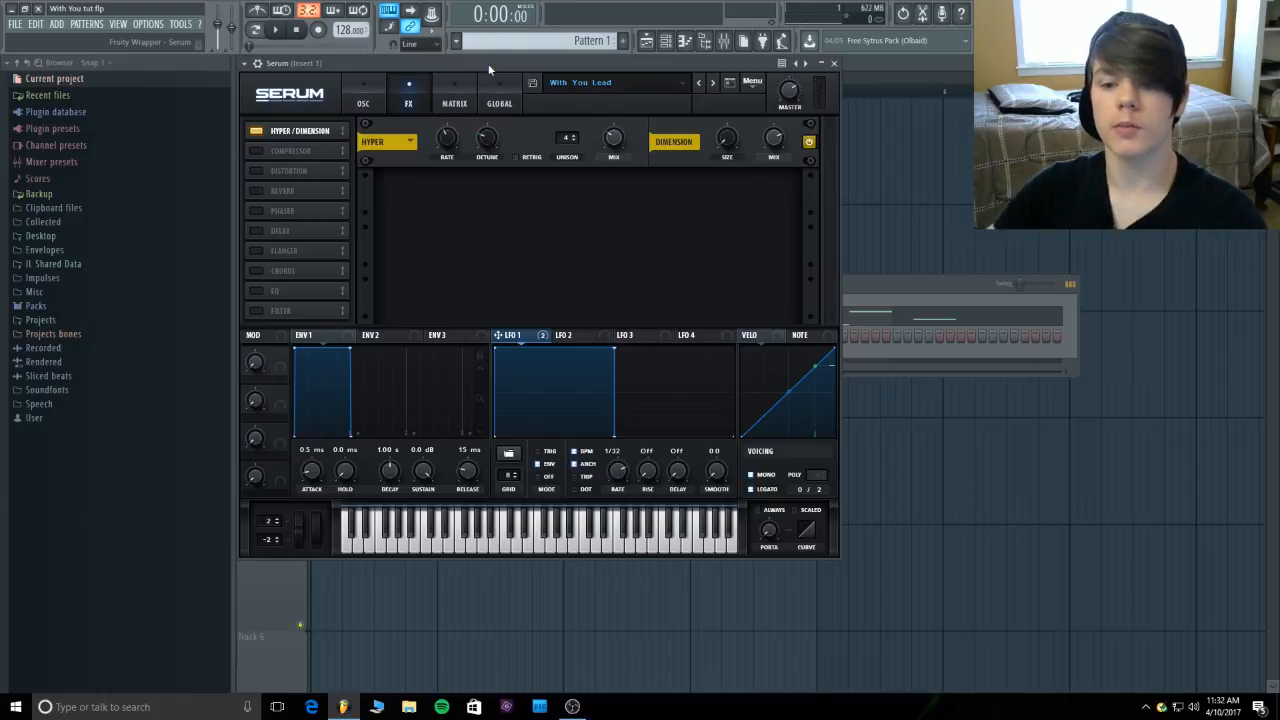
- Enable Serum's Compressor effect and play back the lead through it
left_click(256, 150)
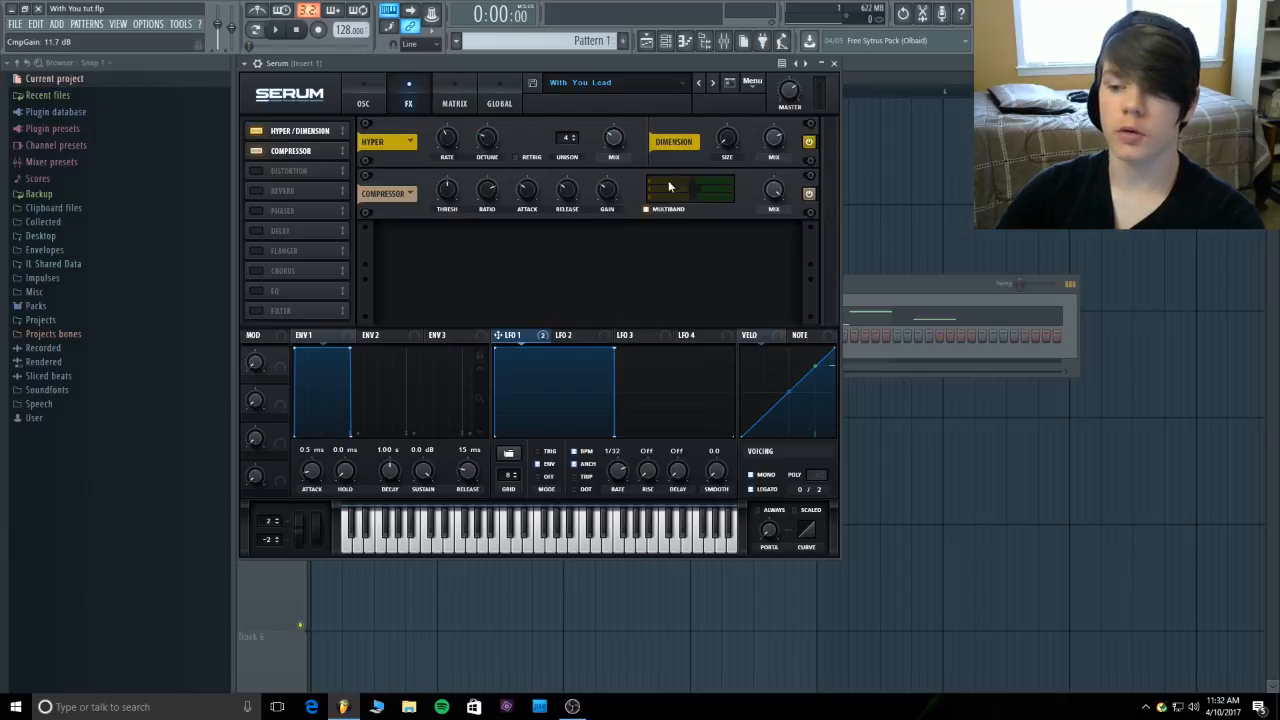
left_click(279, 31)
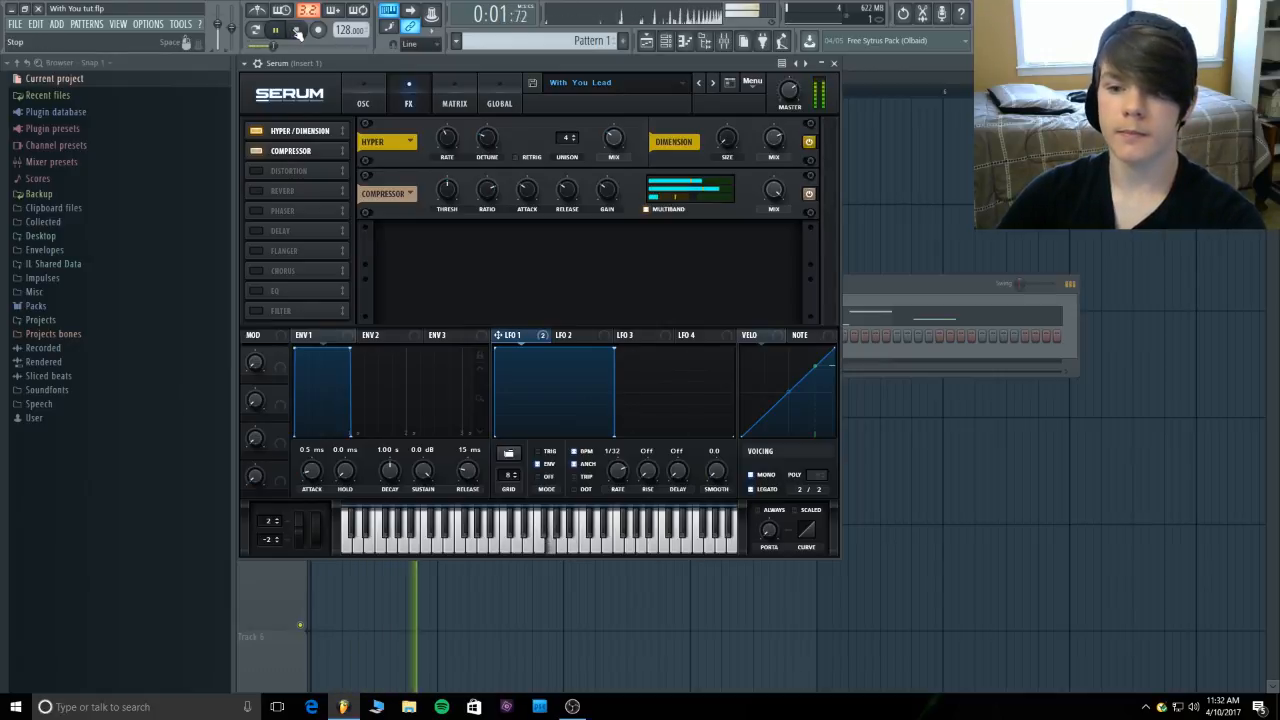
left_click(298, 31)
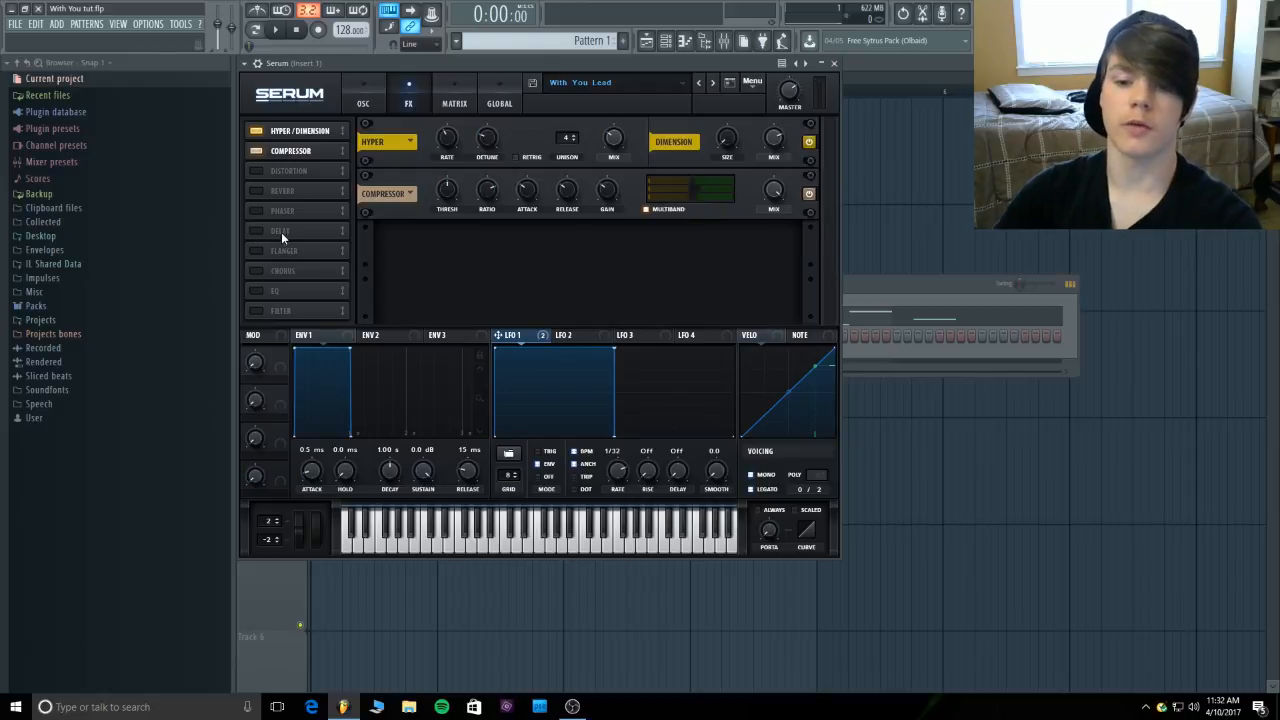
- Enable Serum's Distortion effect and return to the oscillator view
left_click(258, 171)
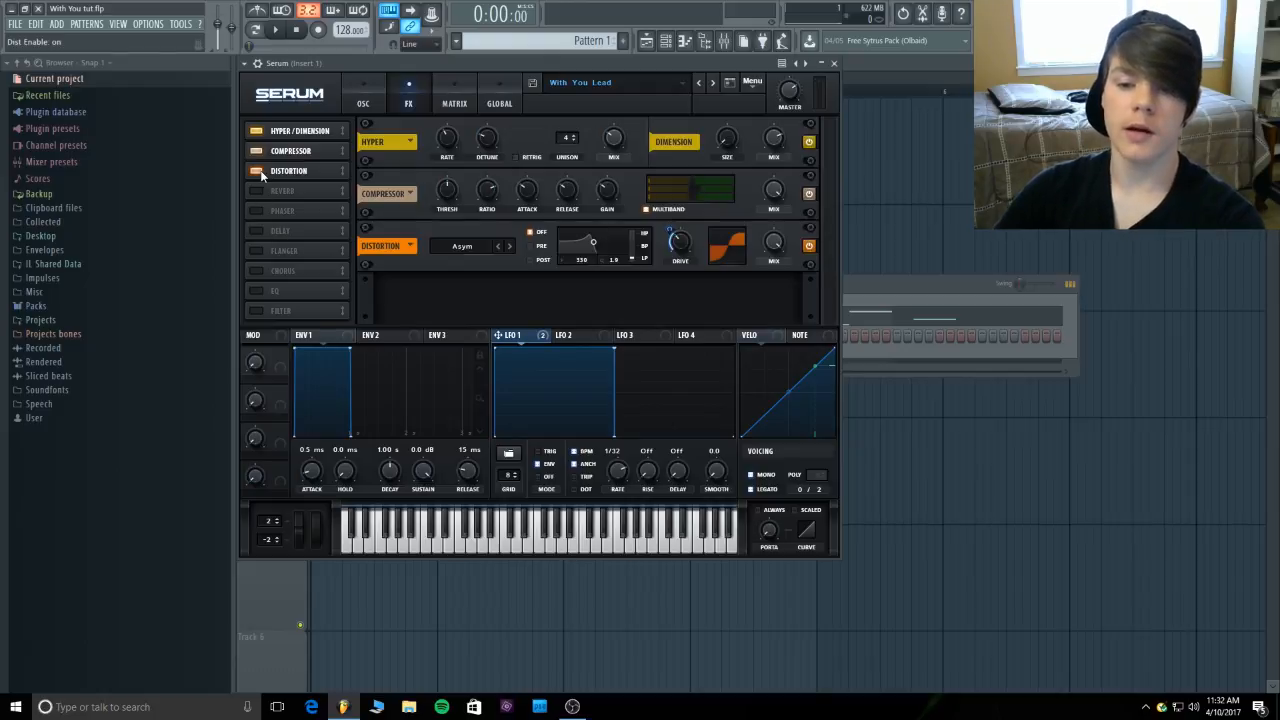
left_click(362, 95)
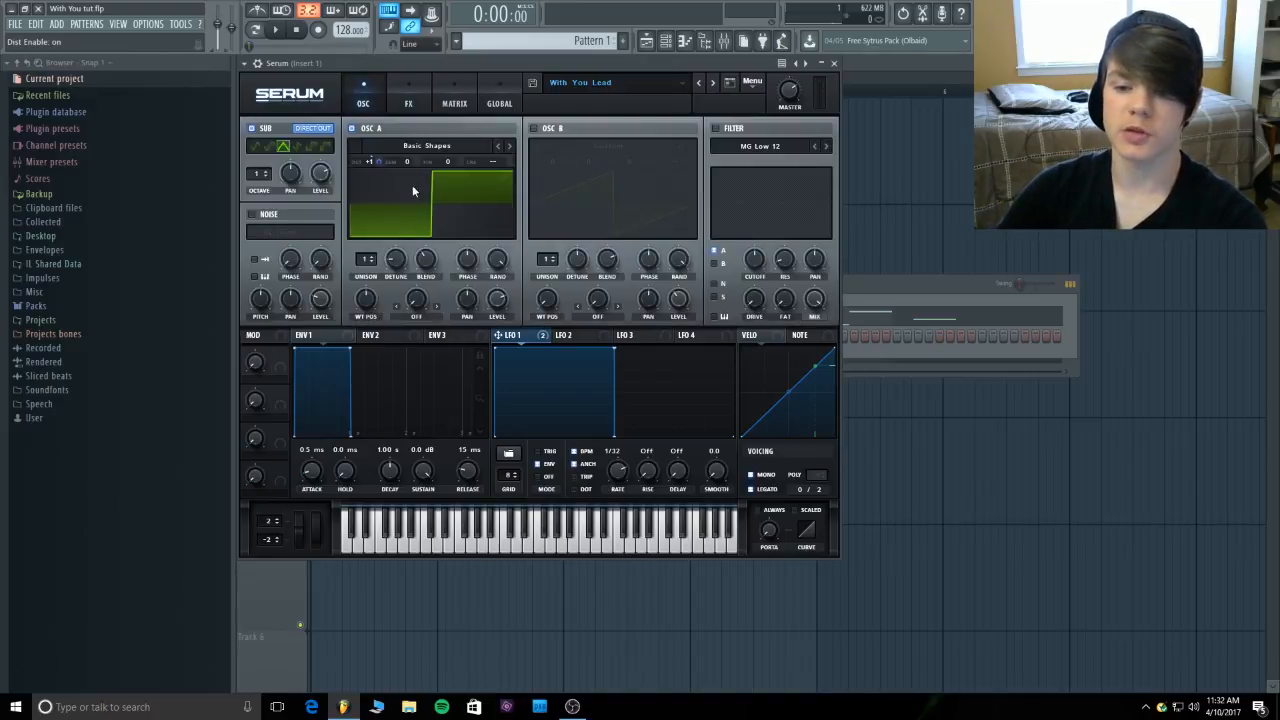
- Play back the lead with Distortion enabled, then review LFO 1's modulation of the Distortion drive and the OSC A settings
left_click(406, 92)
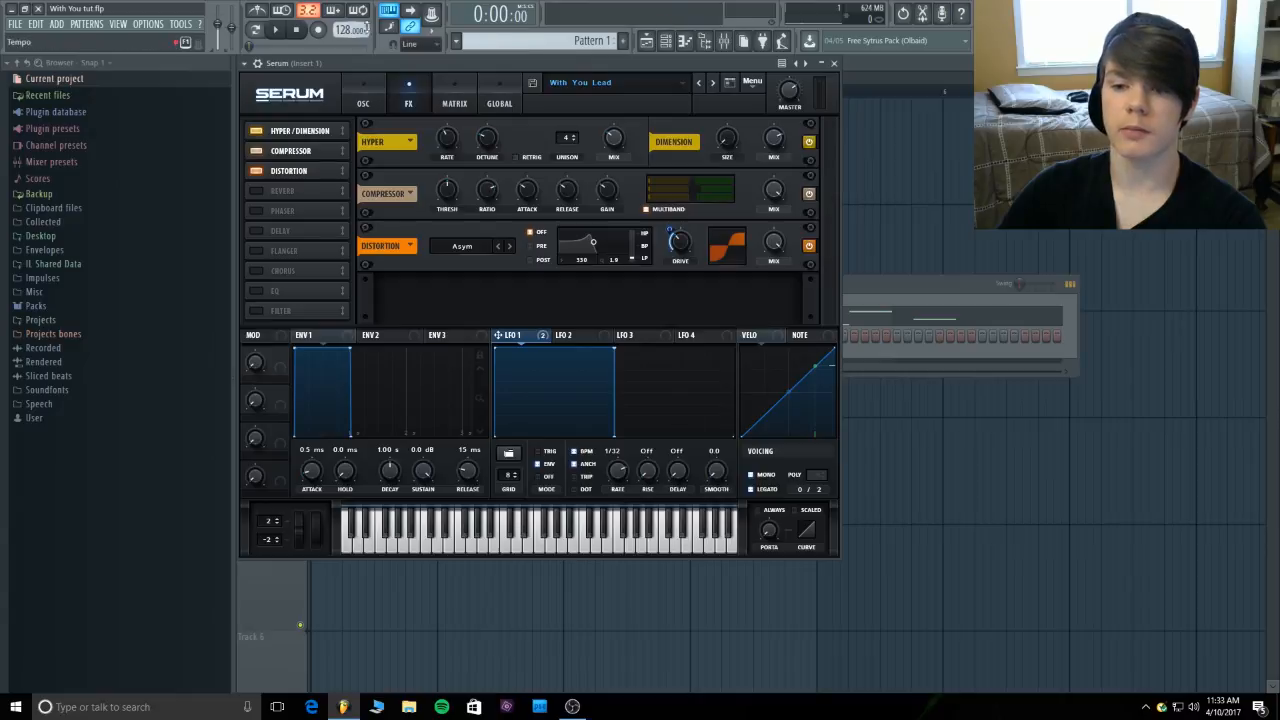
key("space")
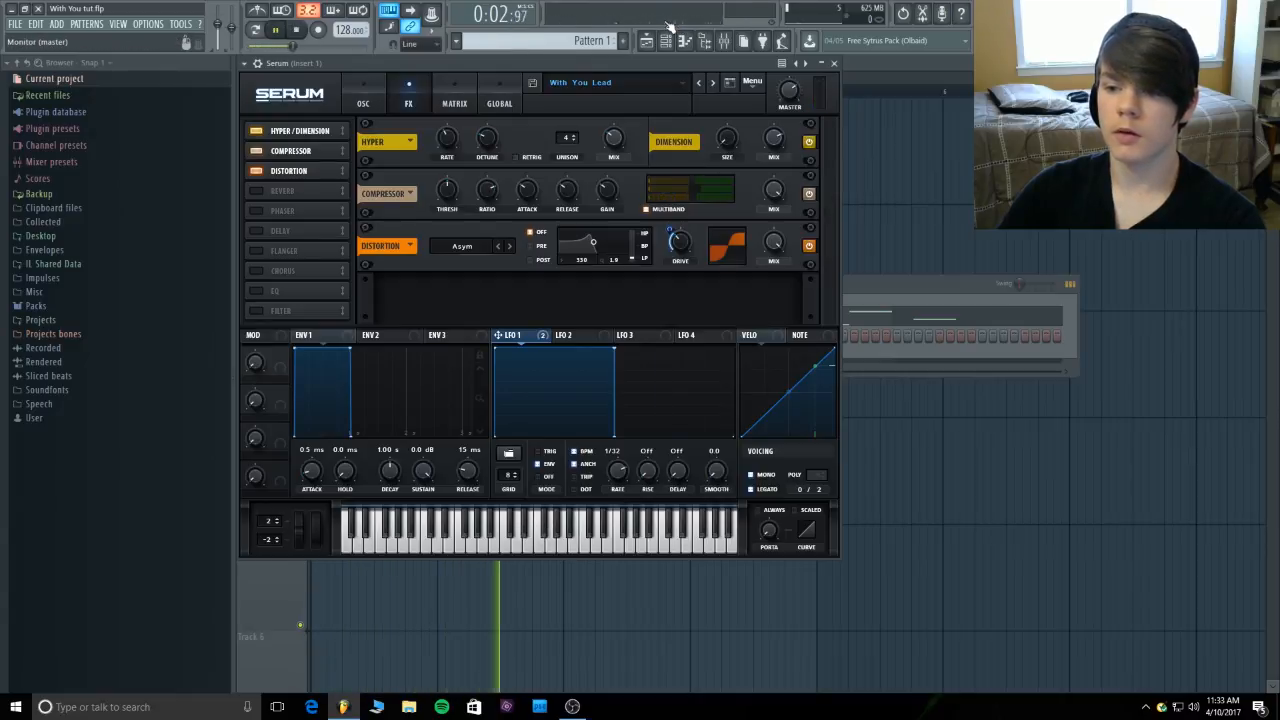
key("space")
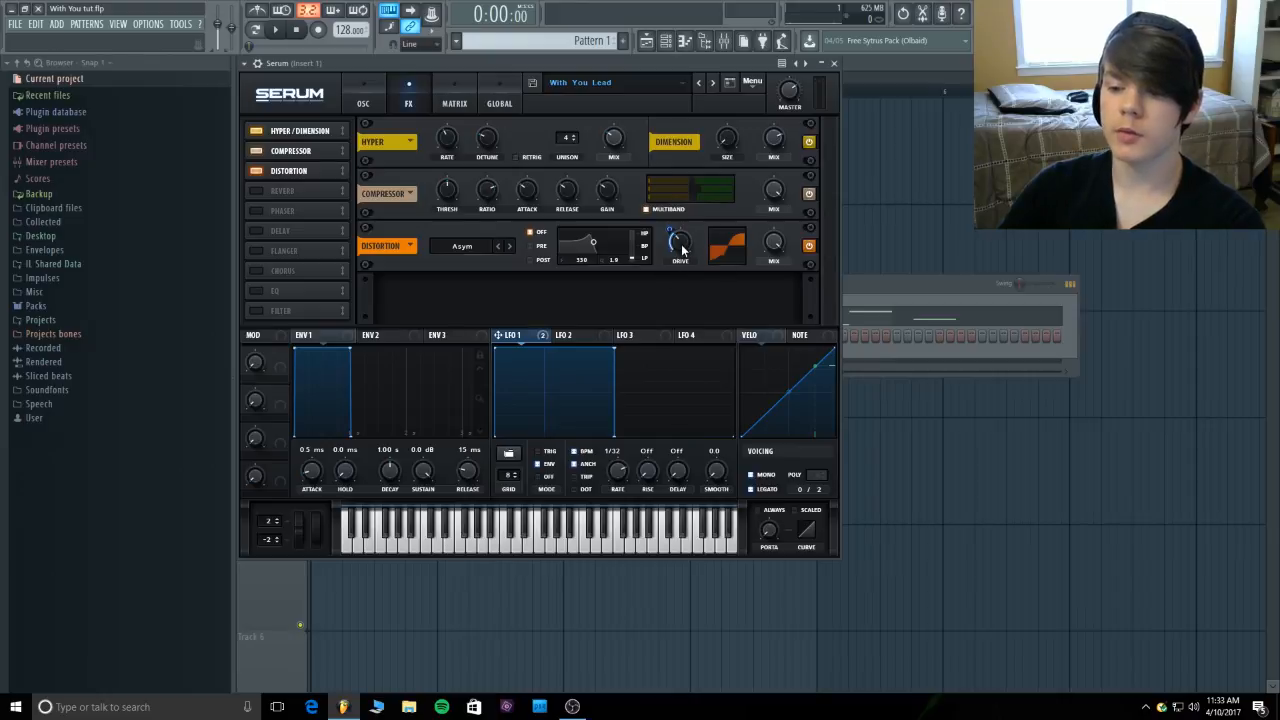
mouse_move(682, 249)
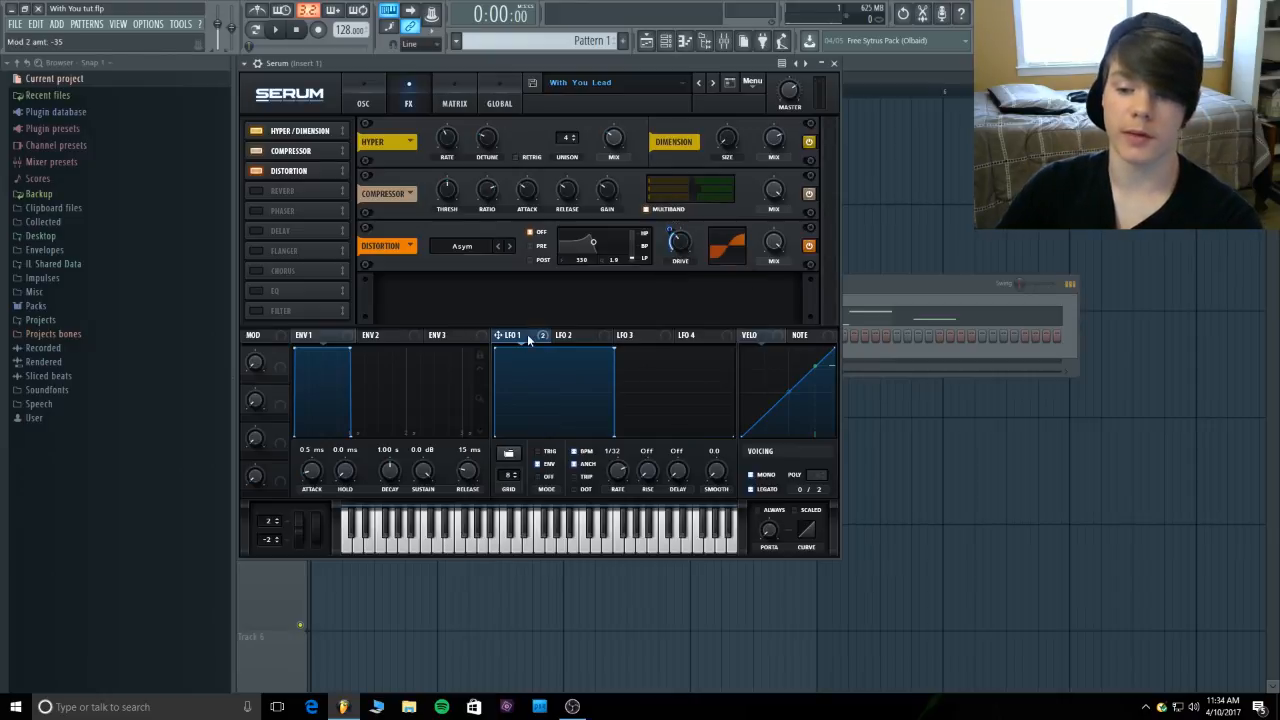
mouse_move(527, 334)
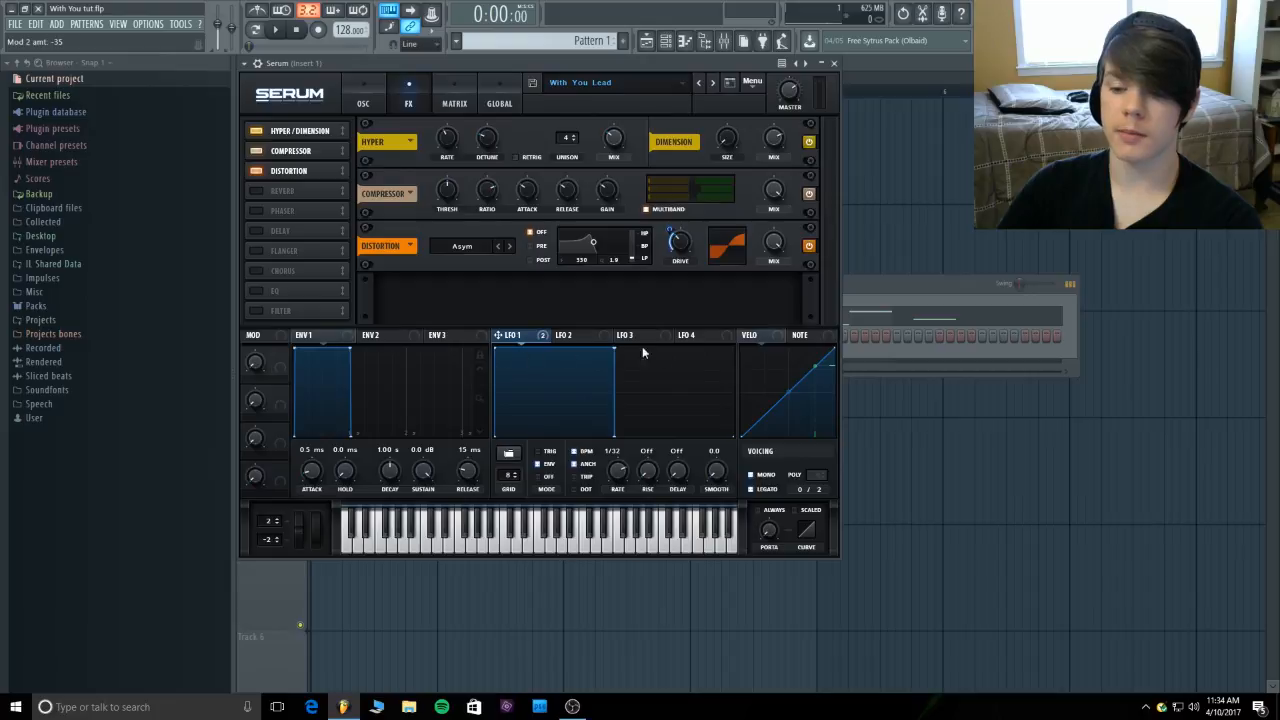
left_click(374, 85)
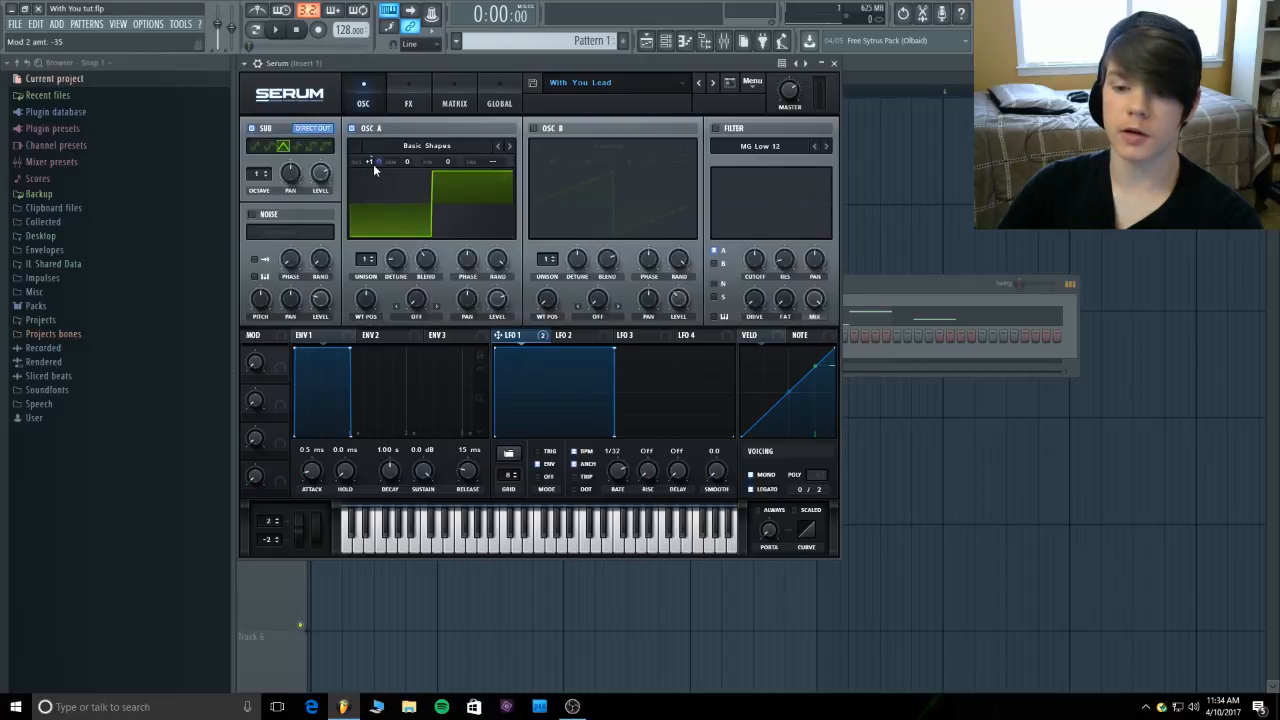
- Enable Serum's Reverb effect, return to the oscillator view and play back the finished lead
left_click(405, 88)
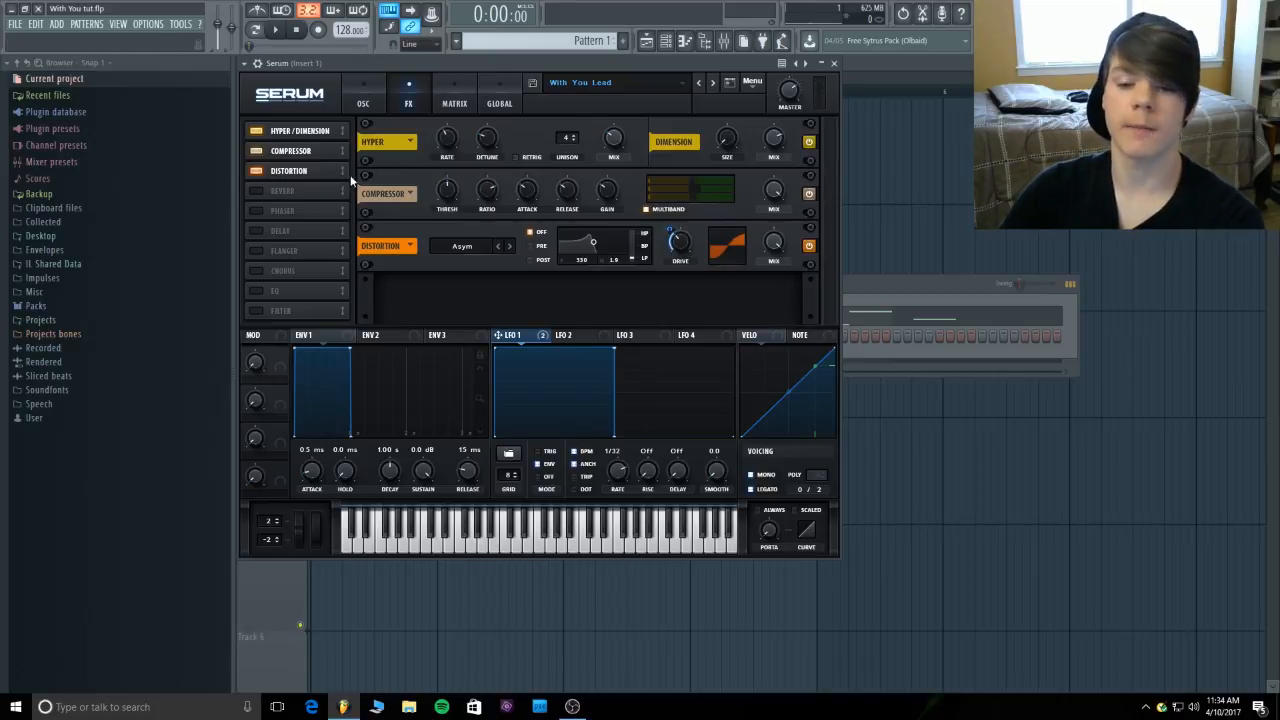
left_click(255, 190)
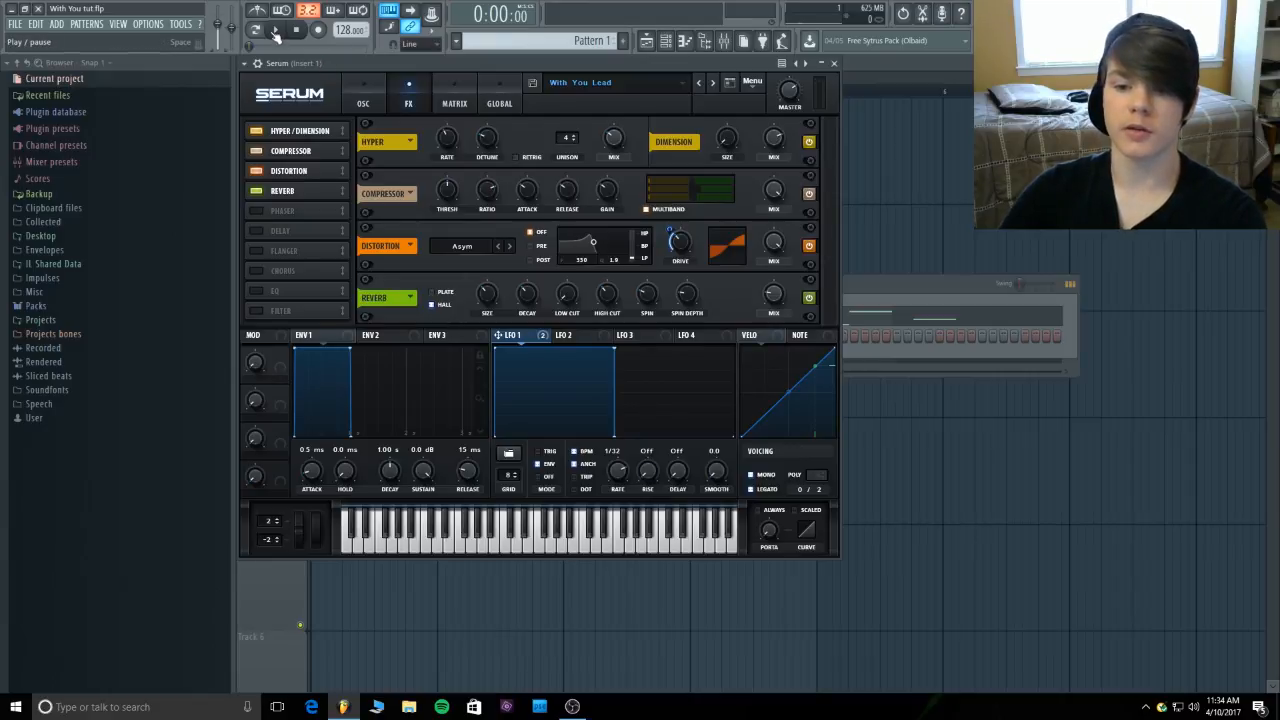
left_click(363, 100)
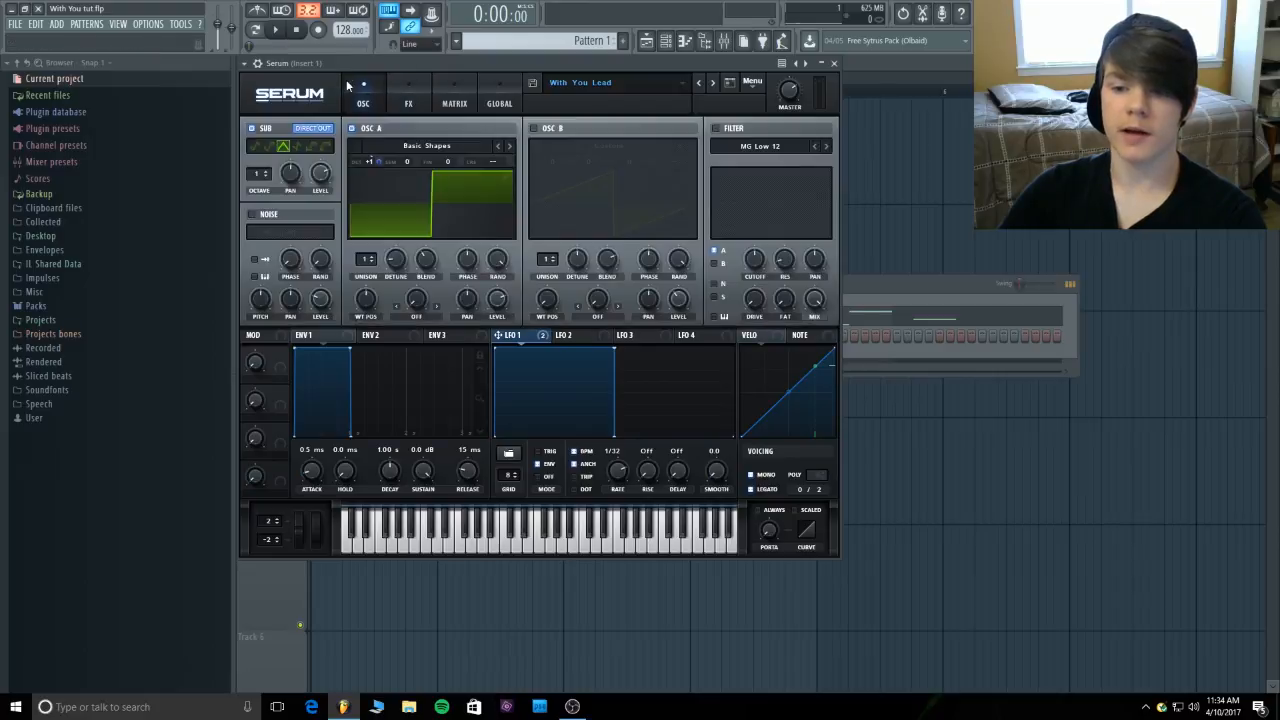
left_click(281, 31)
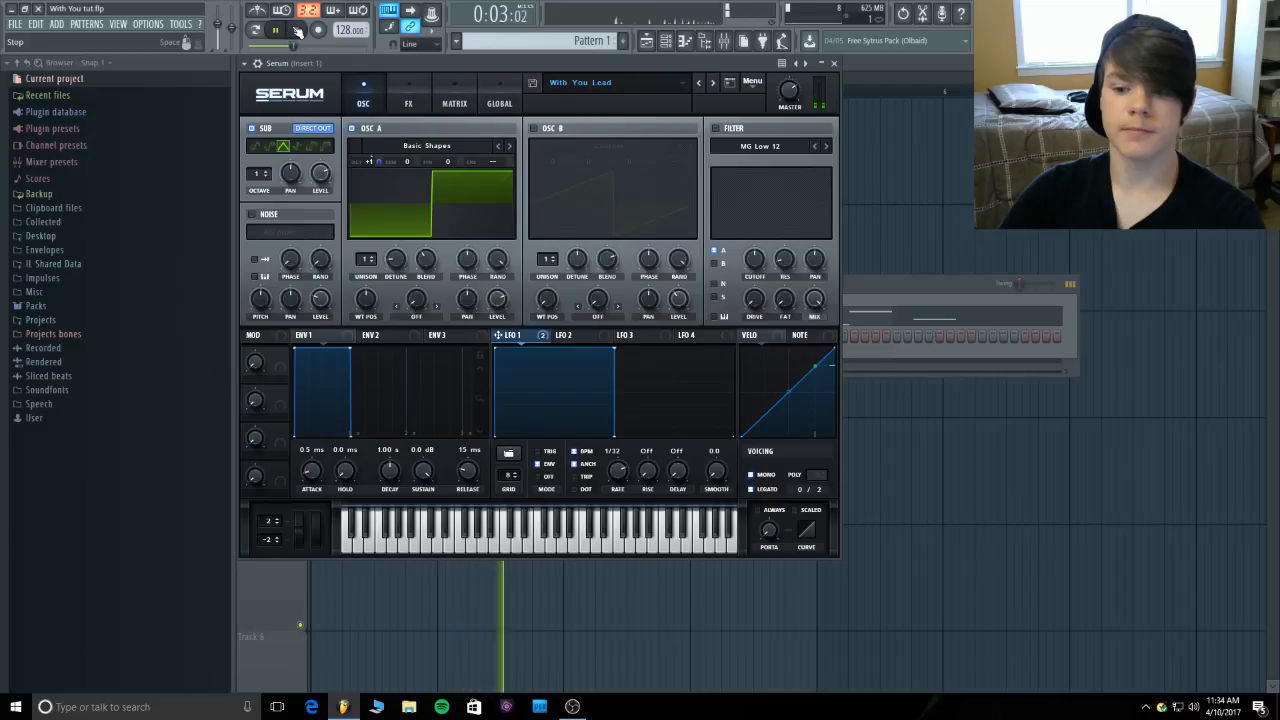
left_click(297, 31)
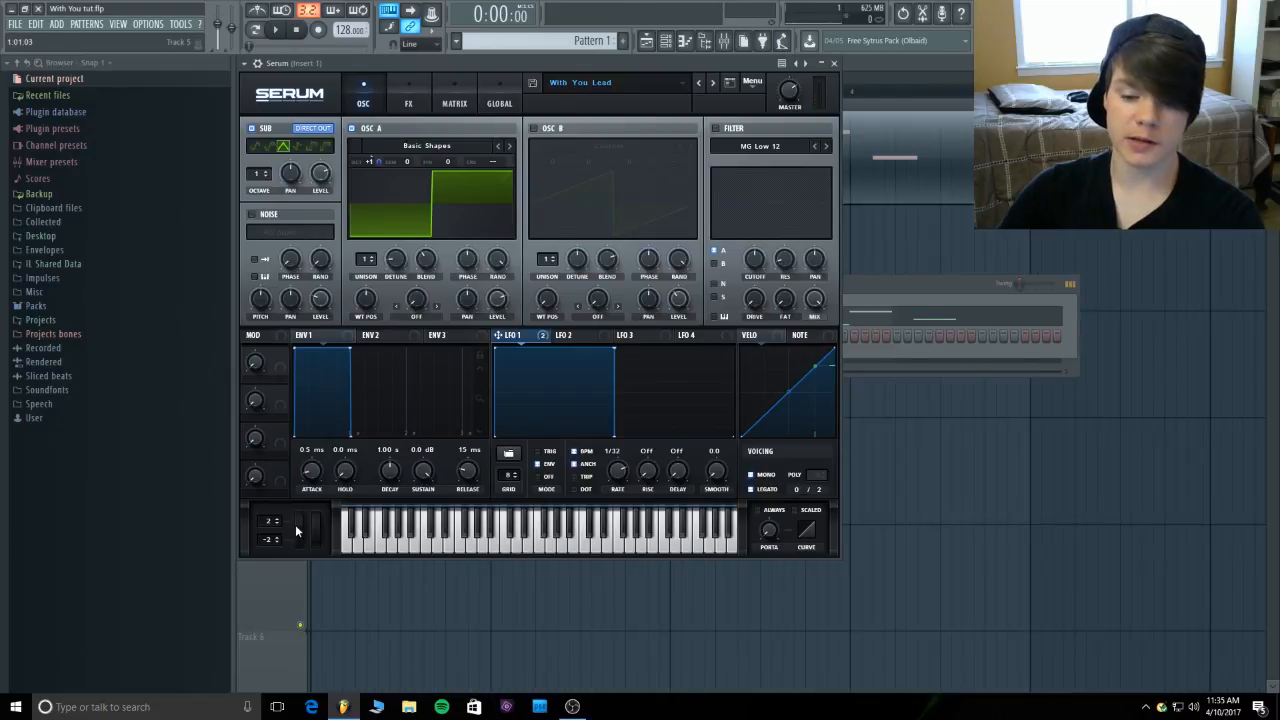
- Examine Pattern 1's notes and the short automation clips beneath them in the playlist
left_click_drag(297, 532, 307, 614)
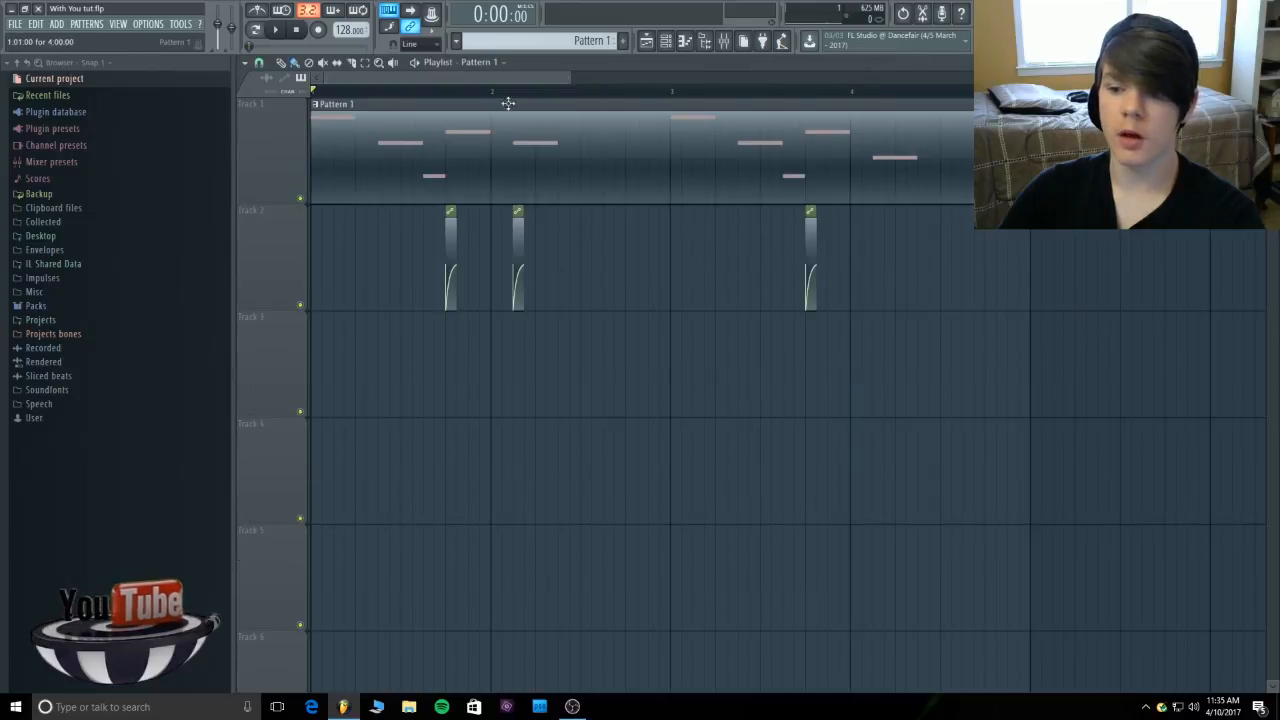
left_click_drag(566, 78, 595, 91)
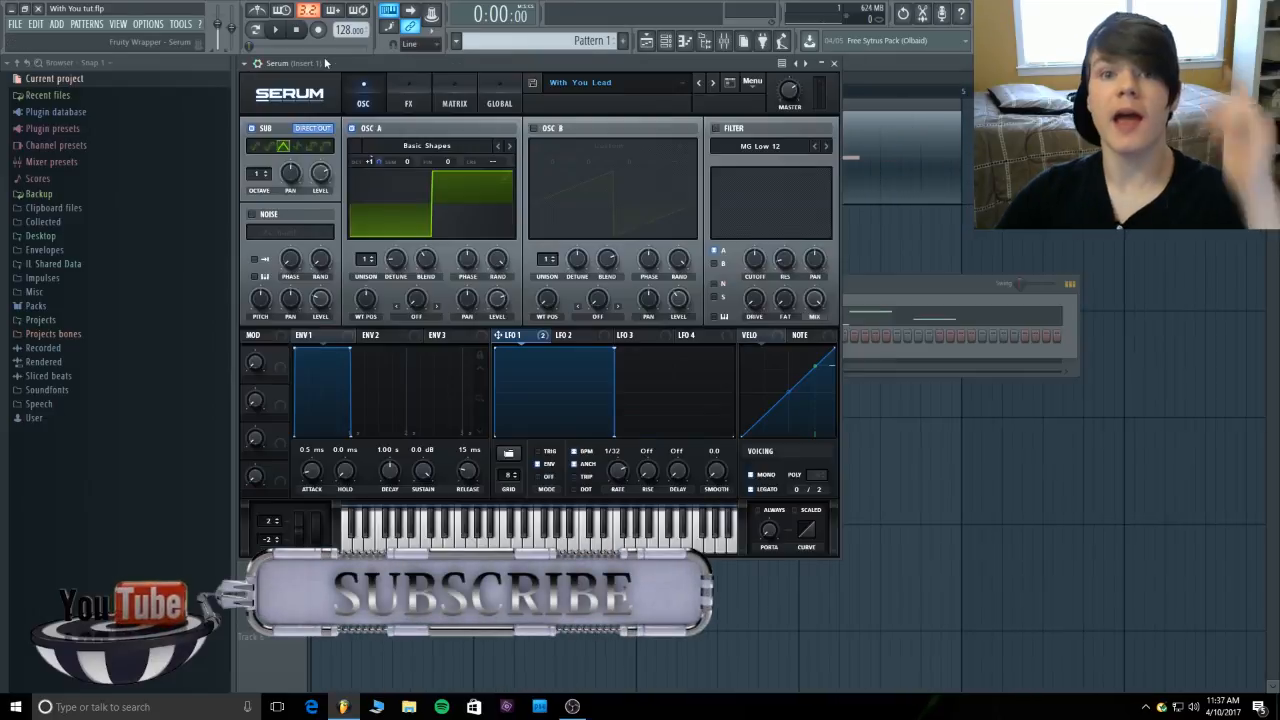